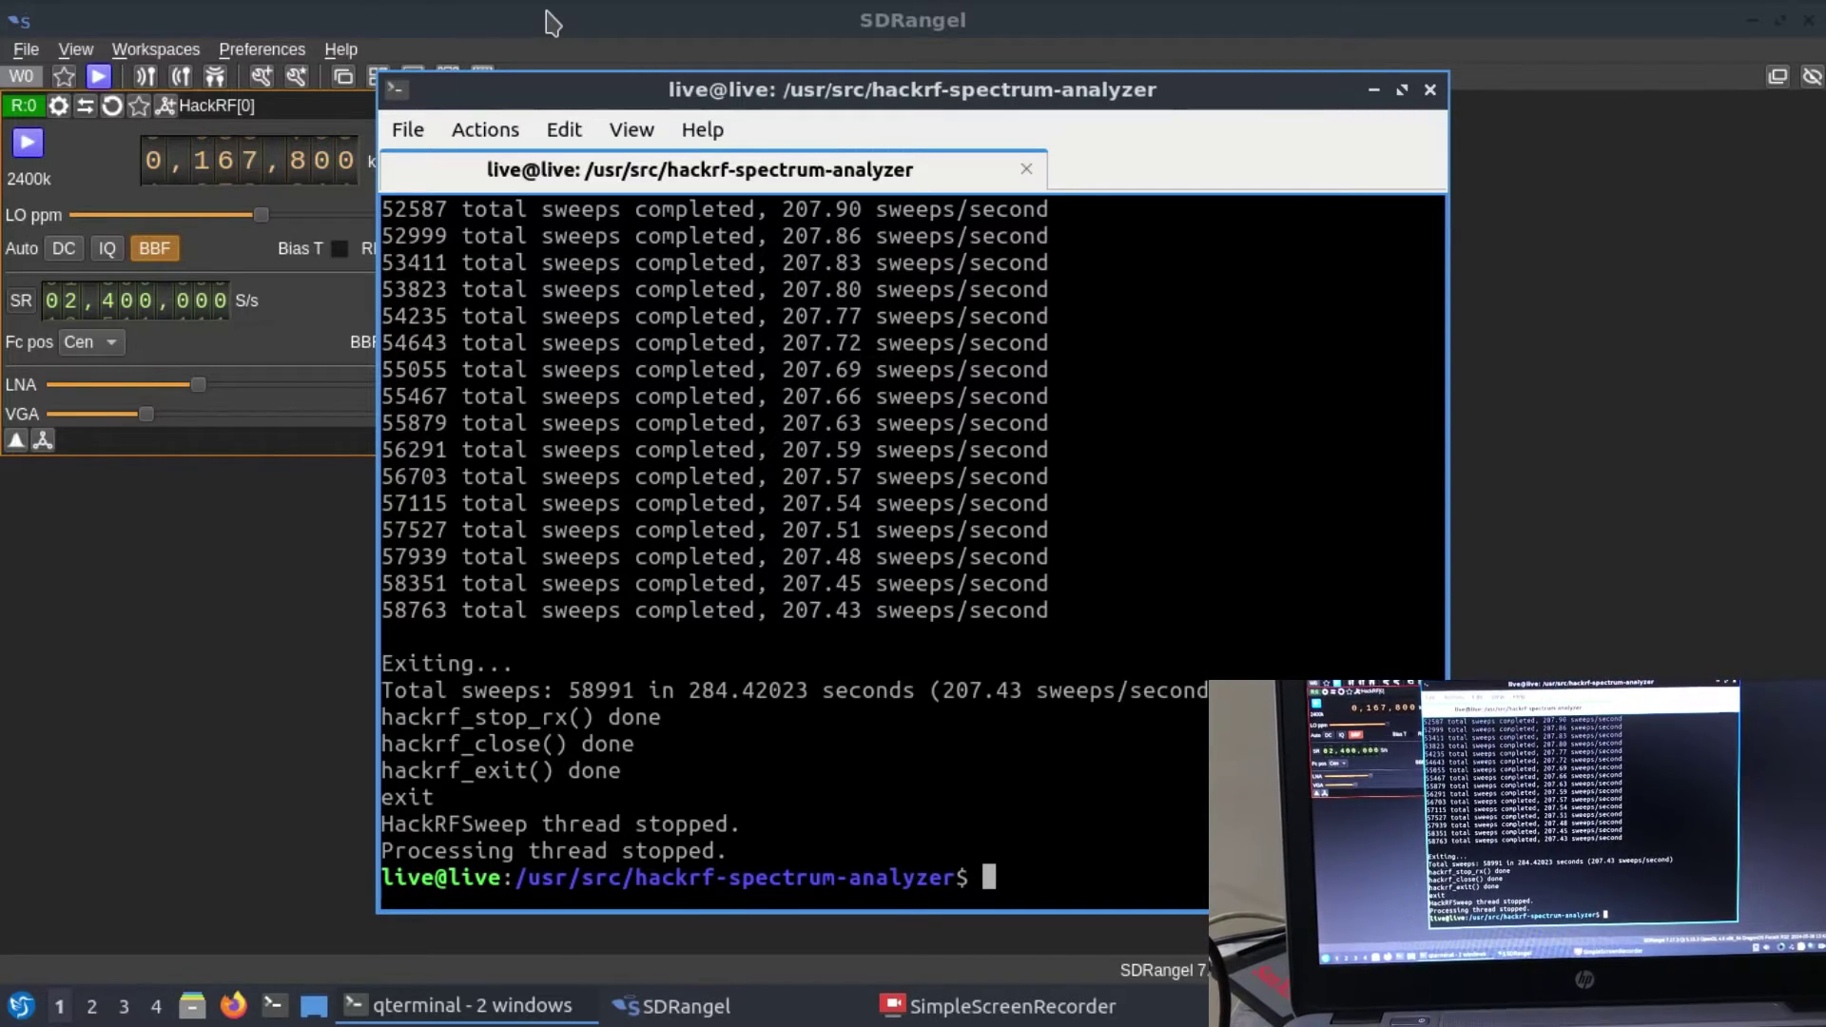
Rerun ./hackrf_sweep_spectrum_analyzer_linux.sh from the terminal's command history
key("Up")
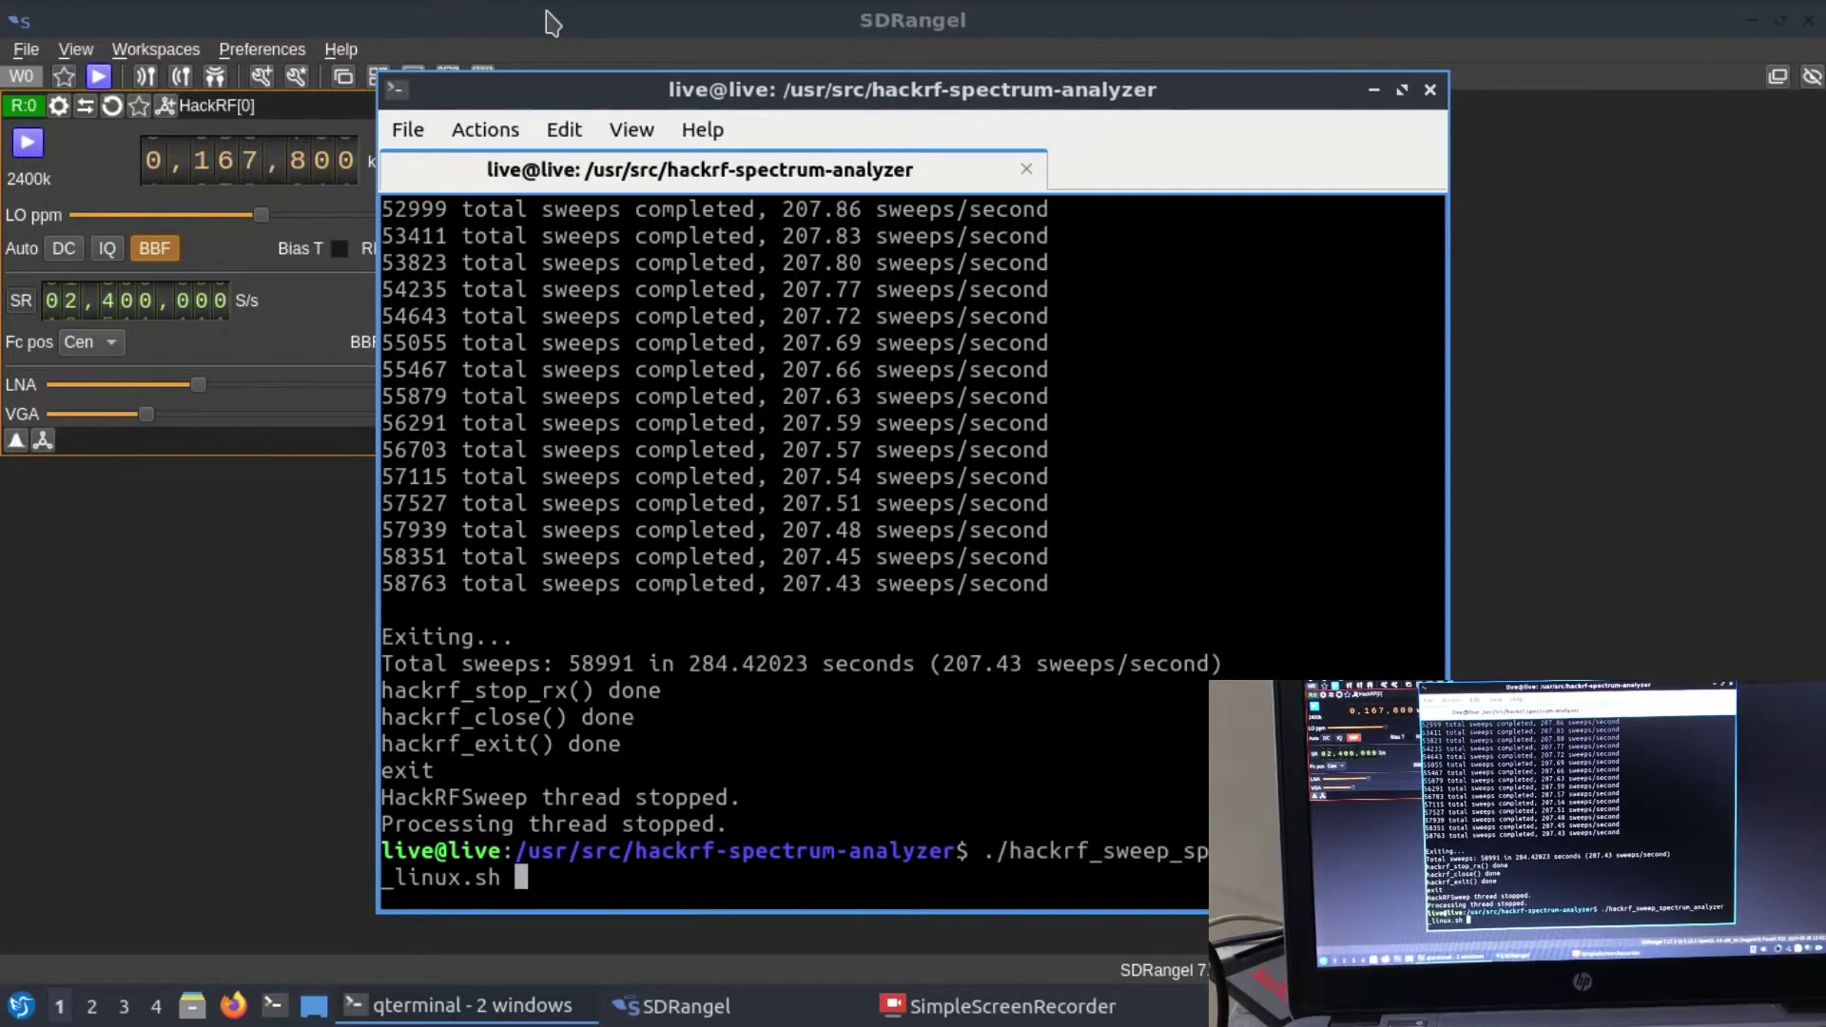
key("Return")
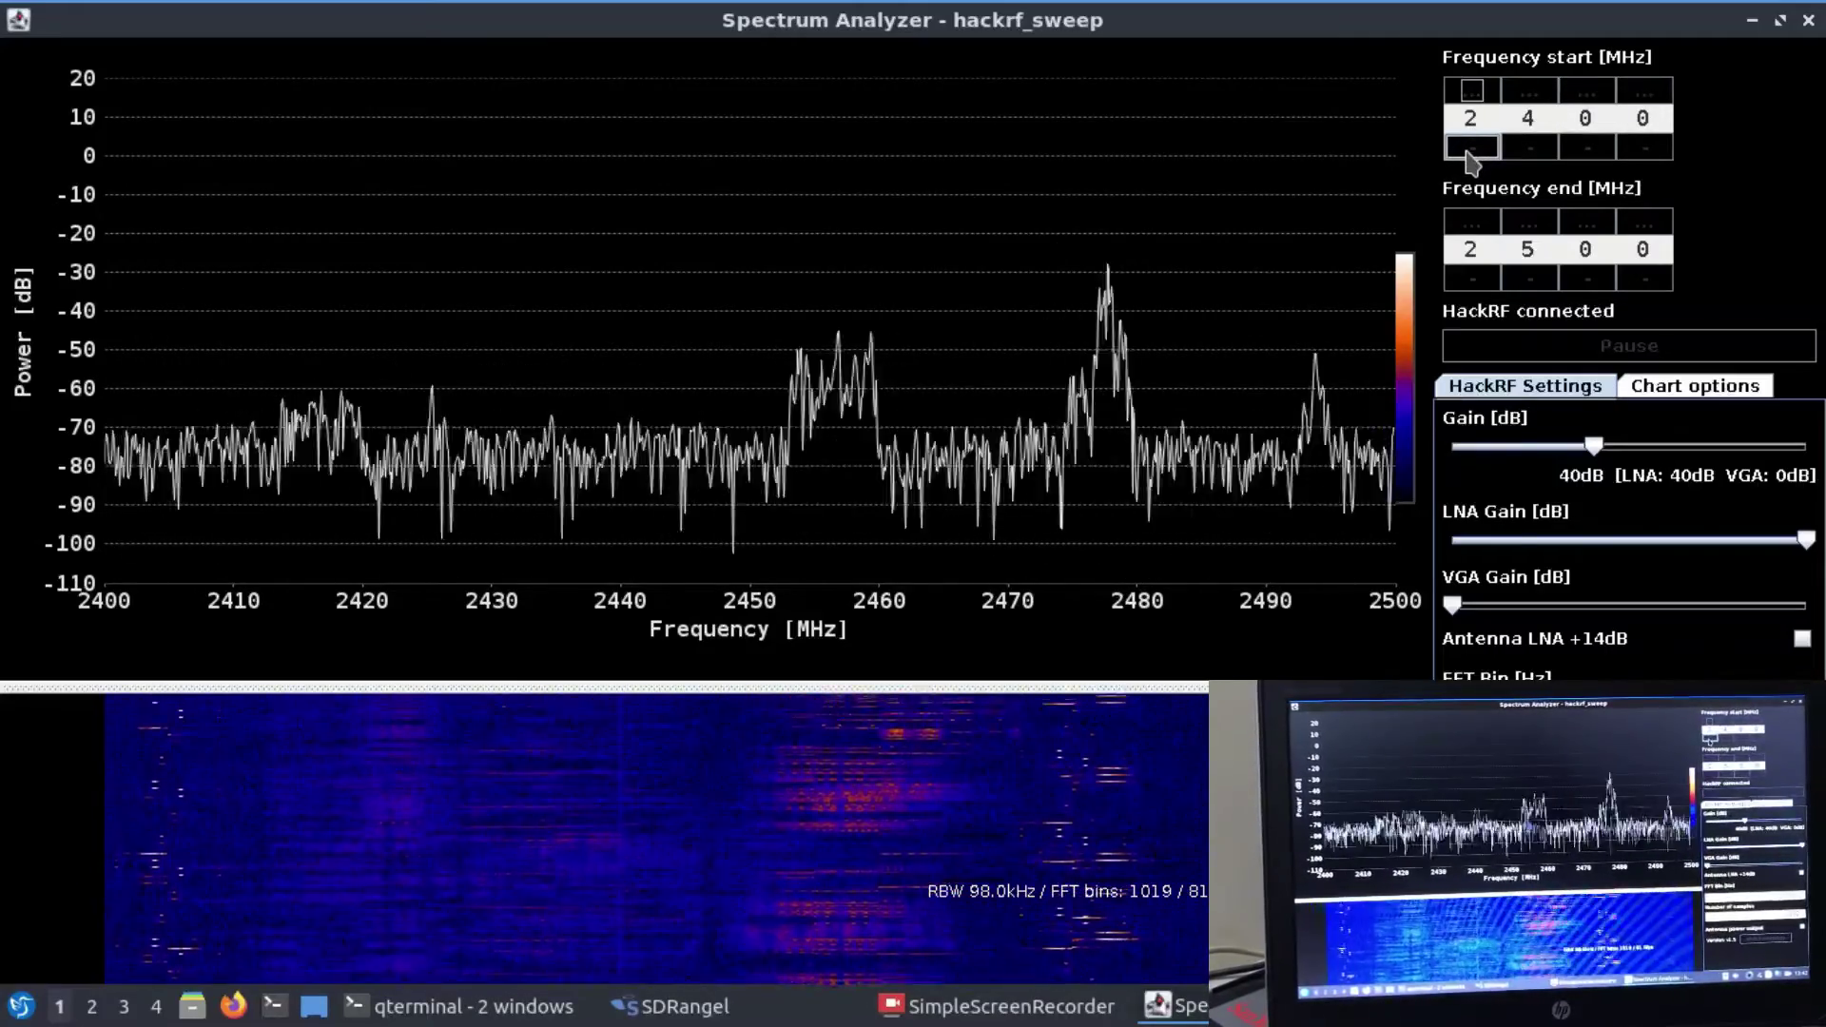
Bring Frequency start down from 2400 to 410 MHz and Frequency end to 440 MHz
left_click(1471, 147)
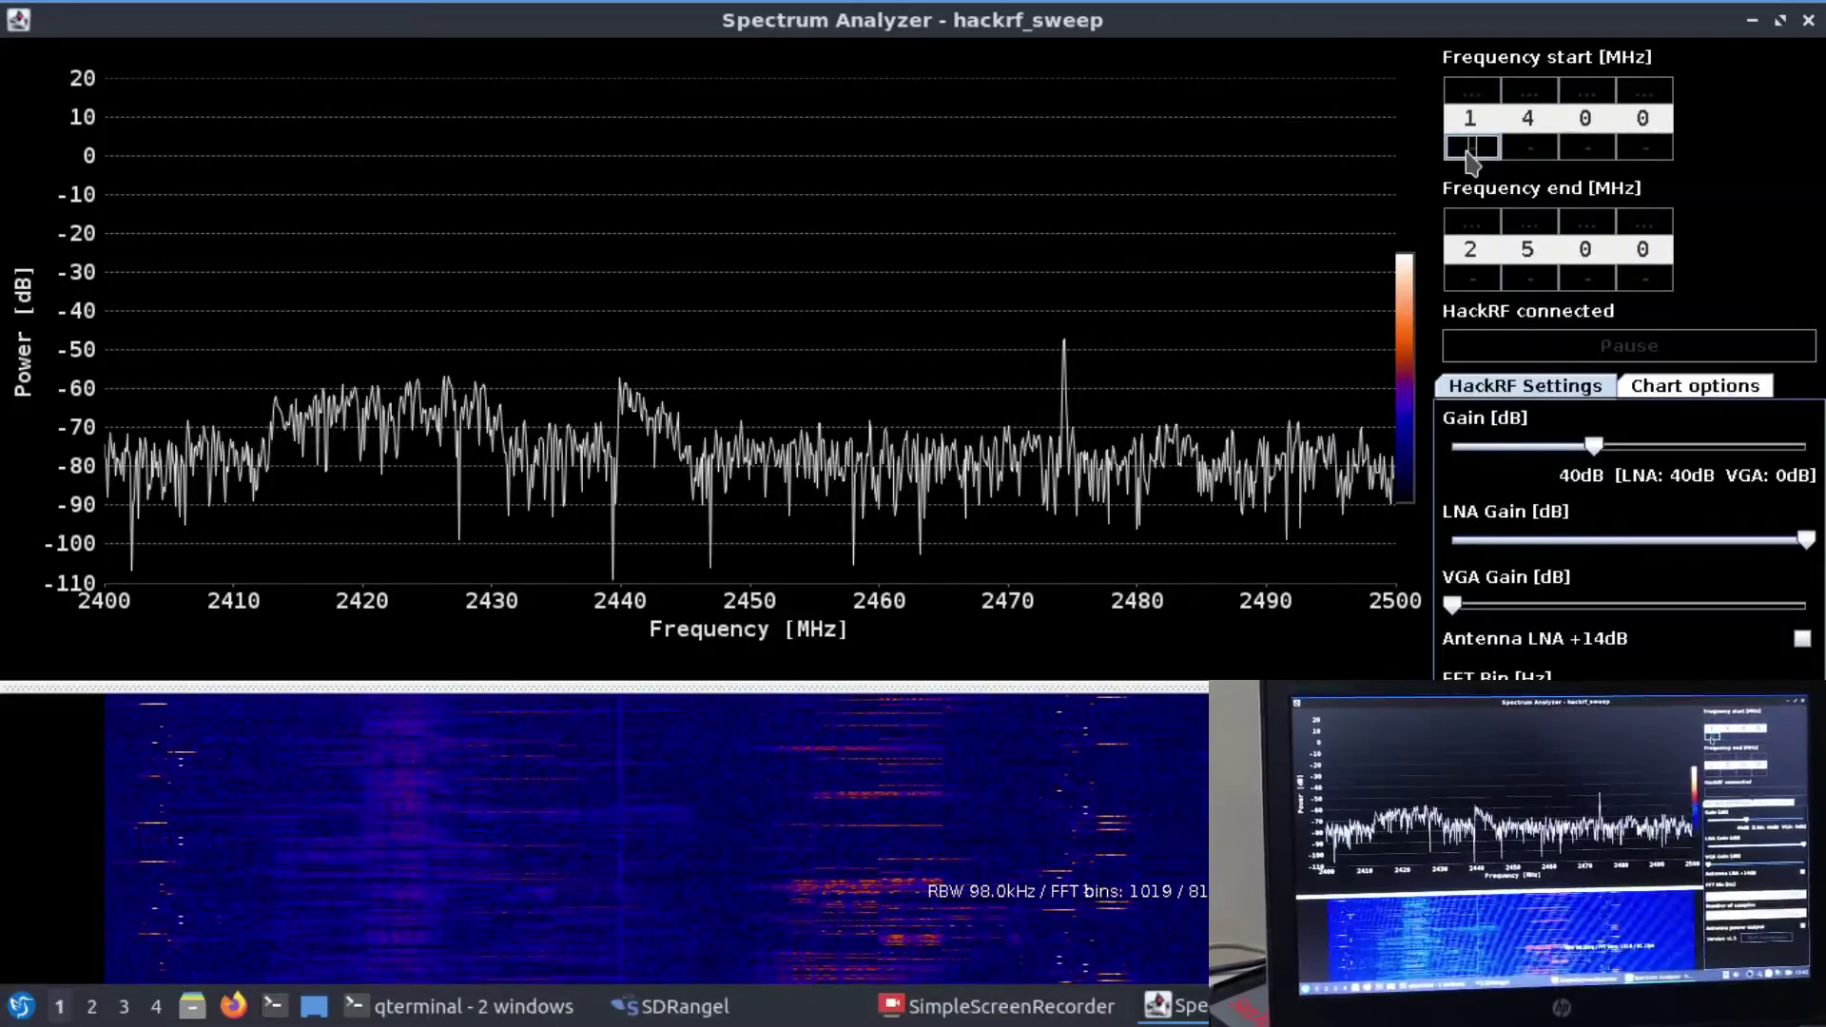
left_click(1471, 147)
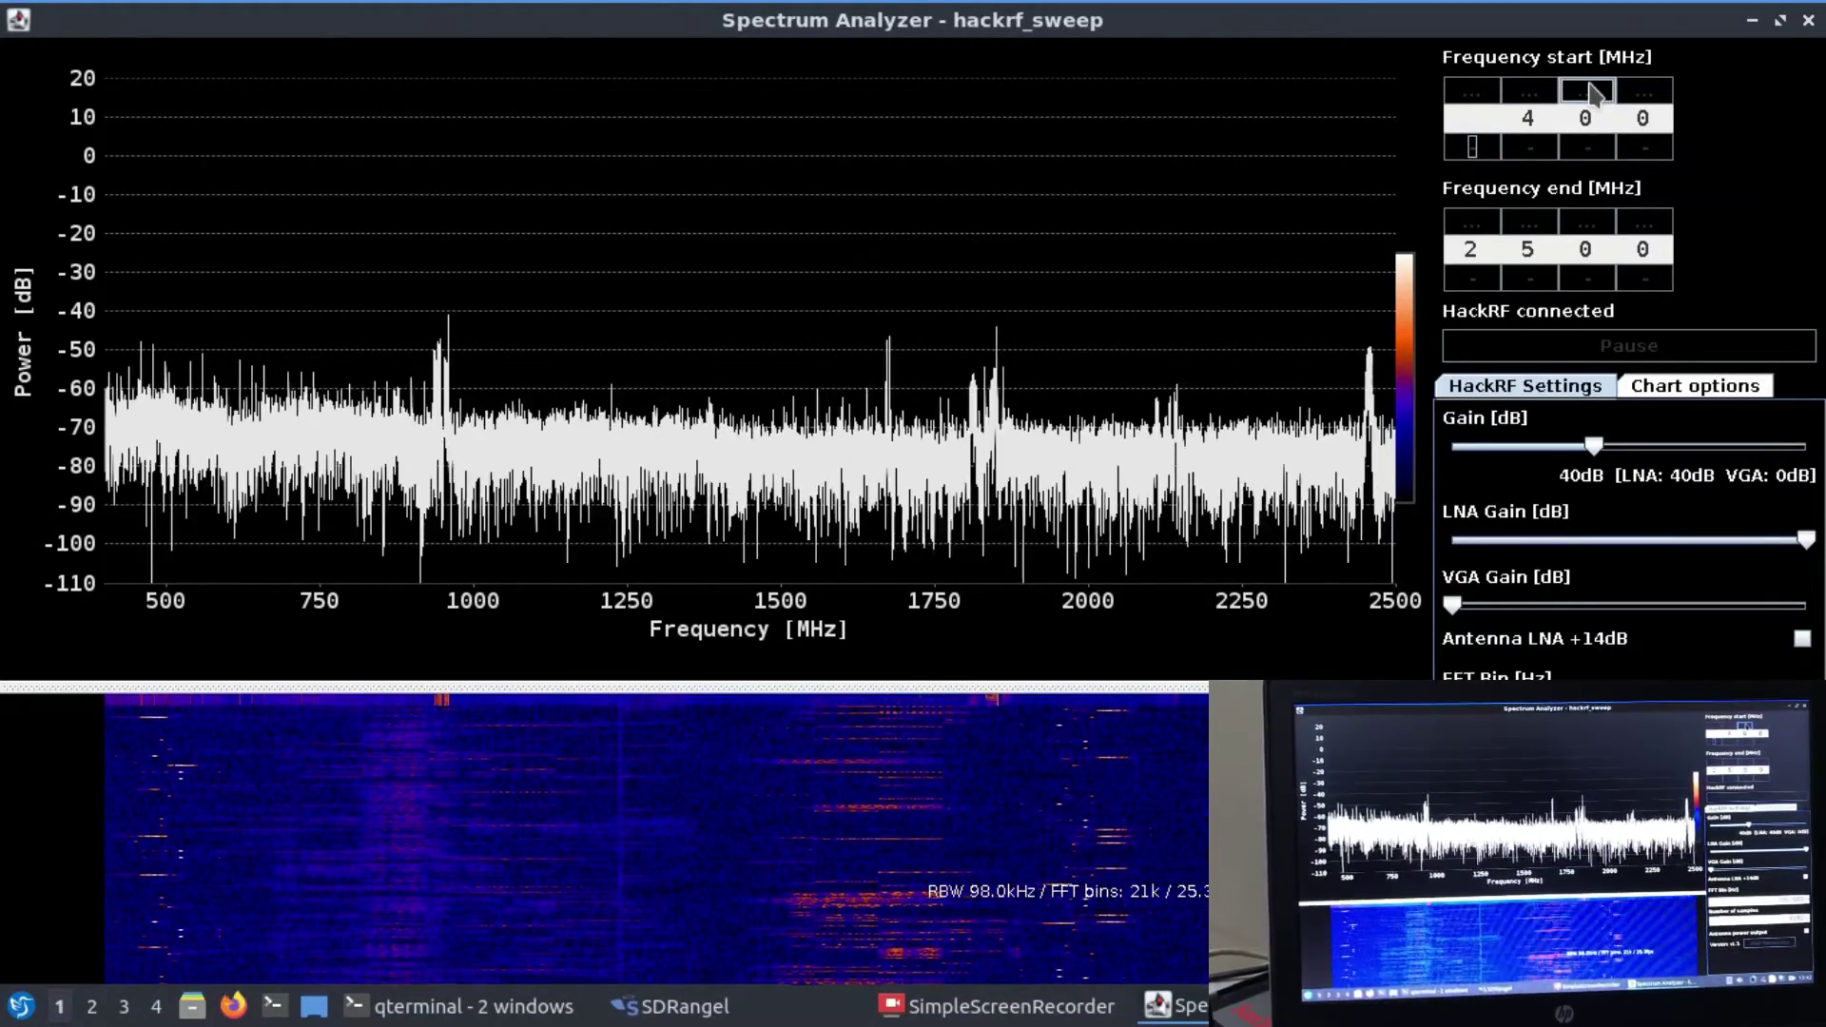
left_click(1594, 91)
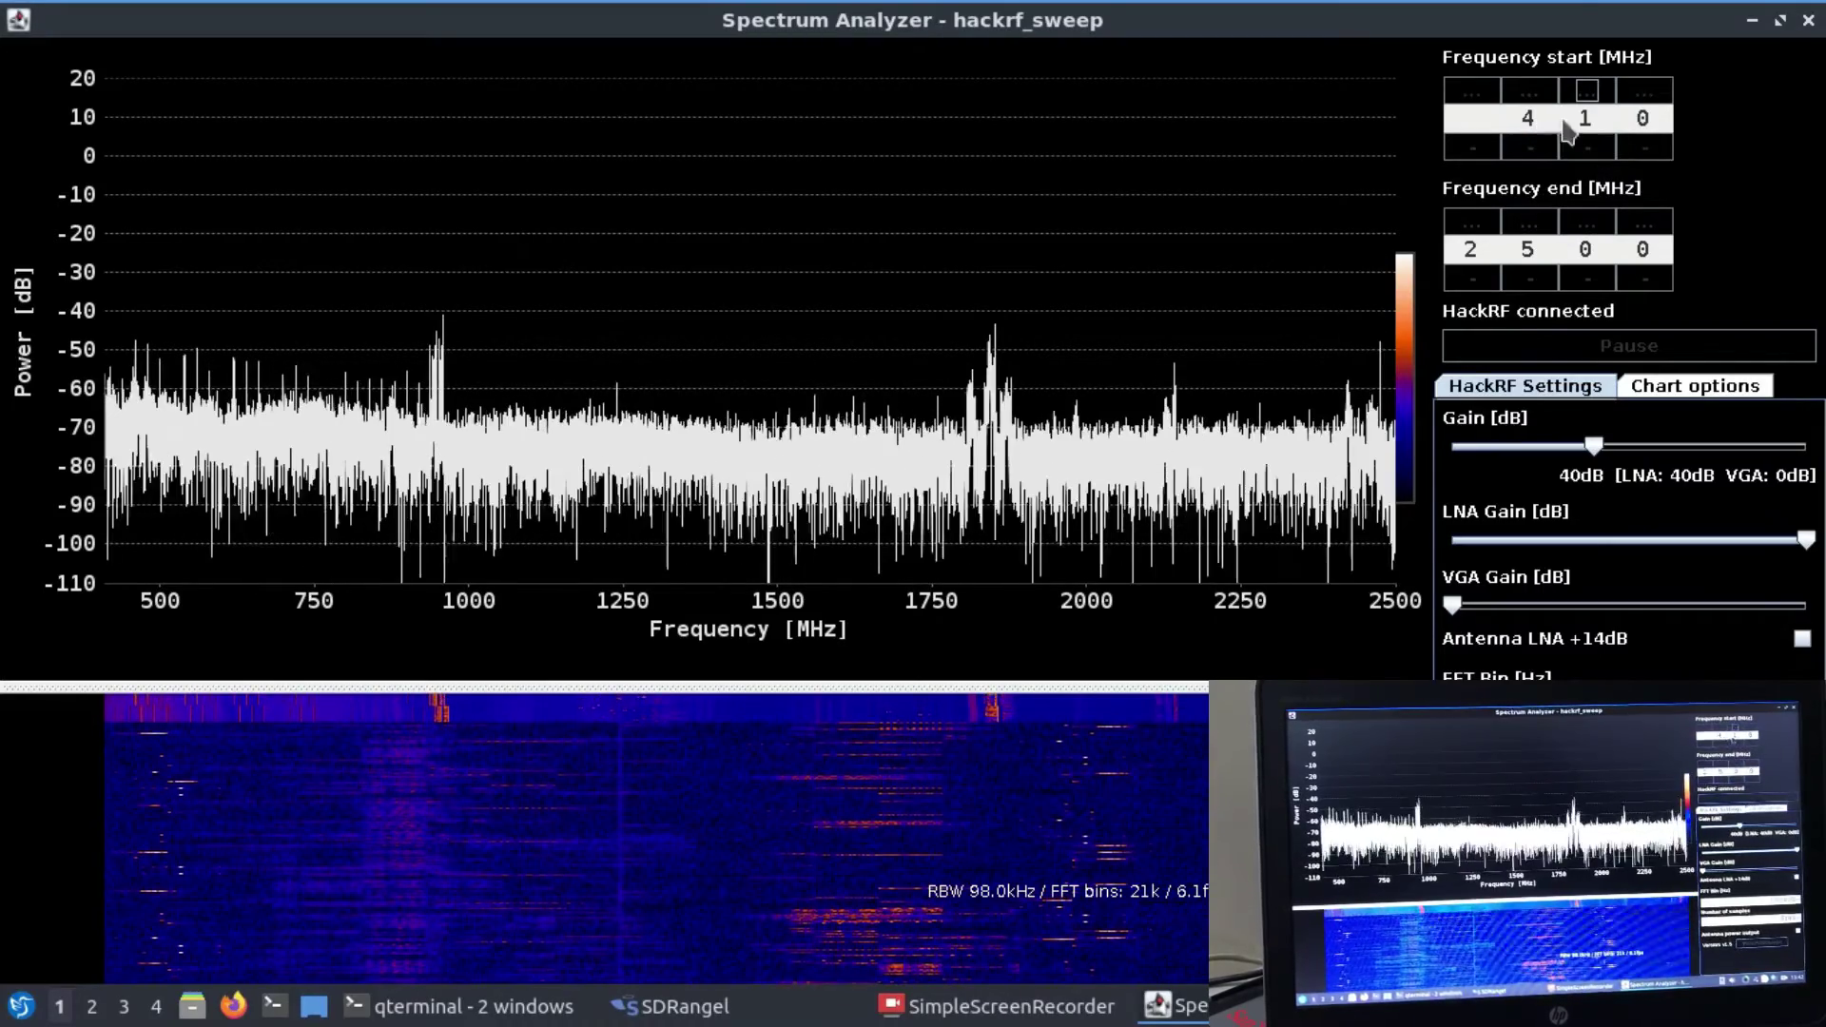
left_click(1479, 288)
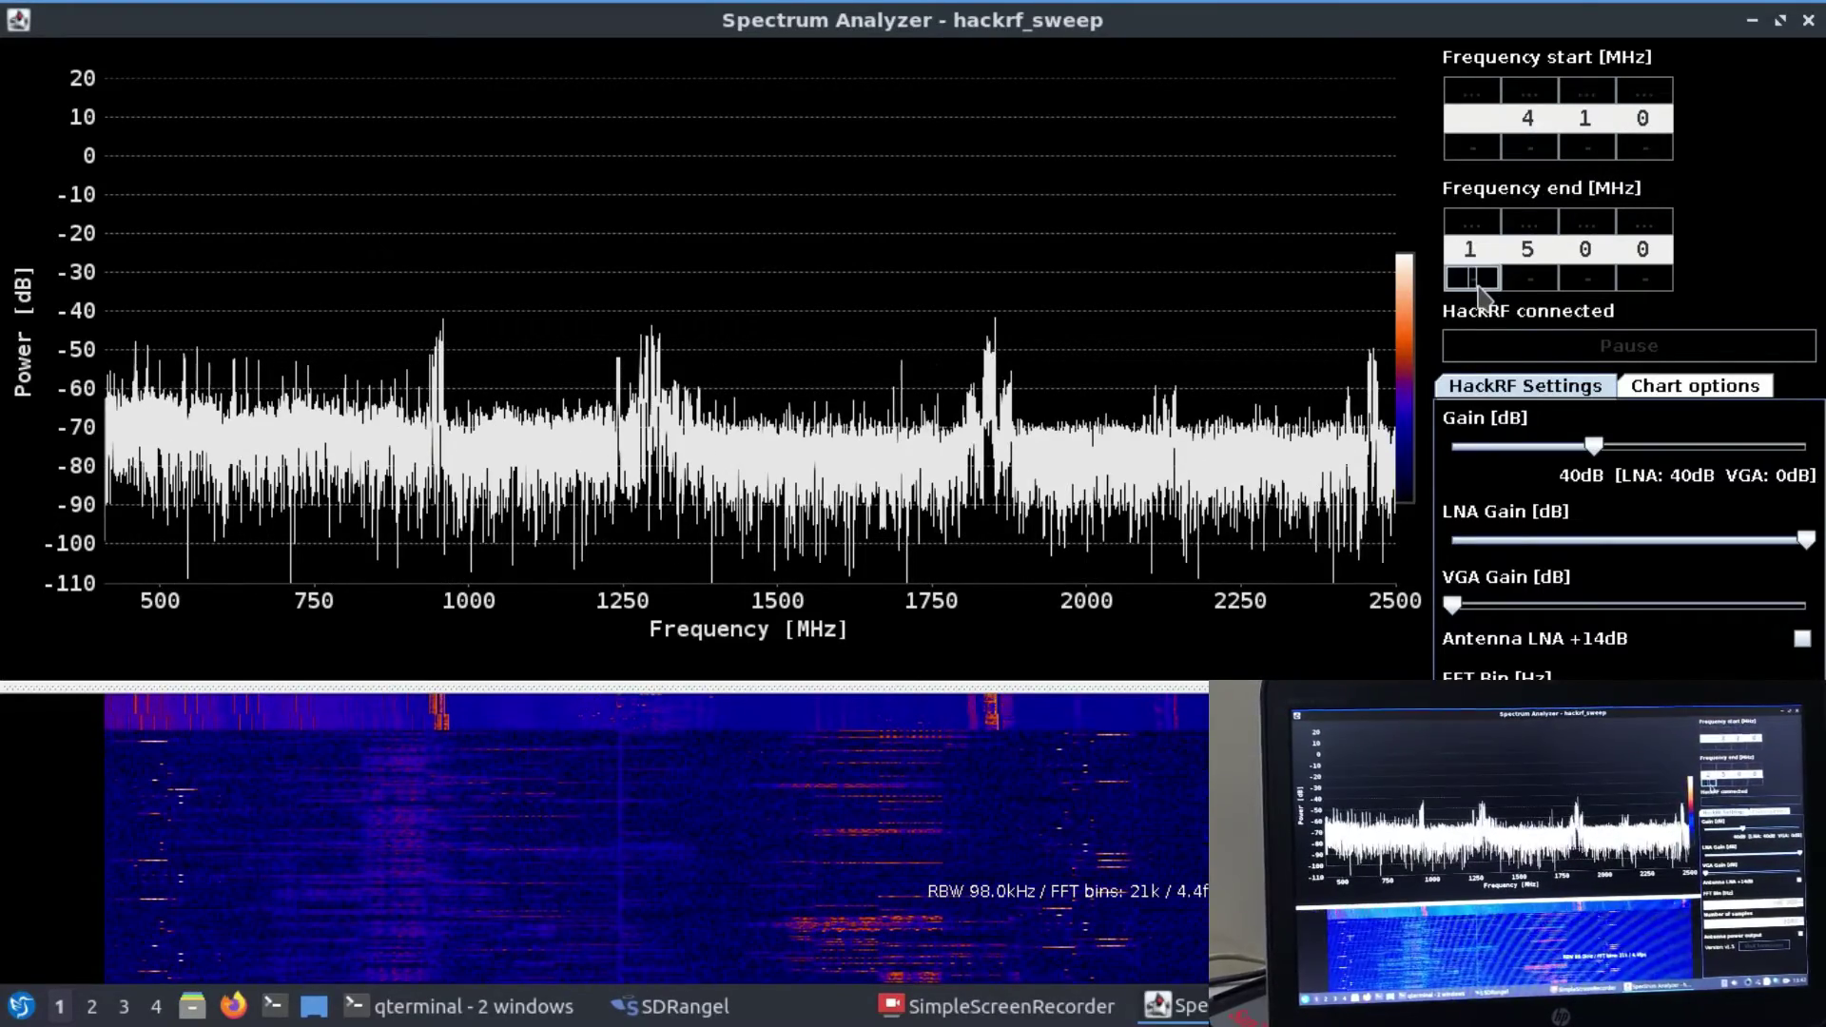
left_click(1479, 288)
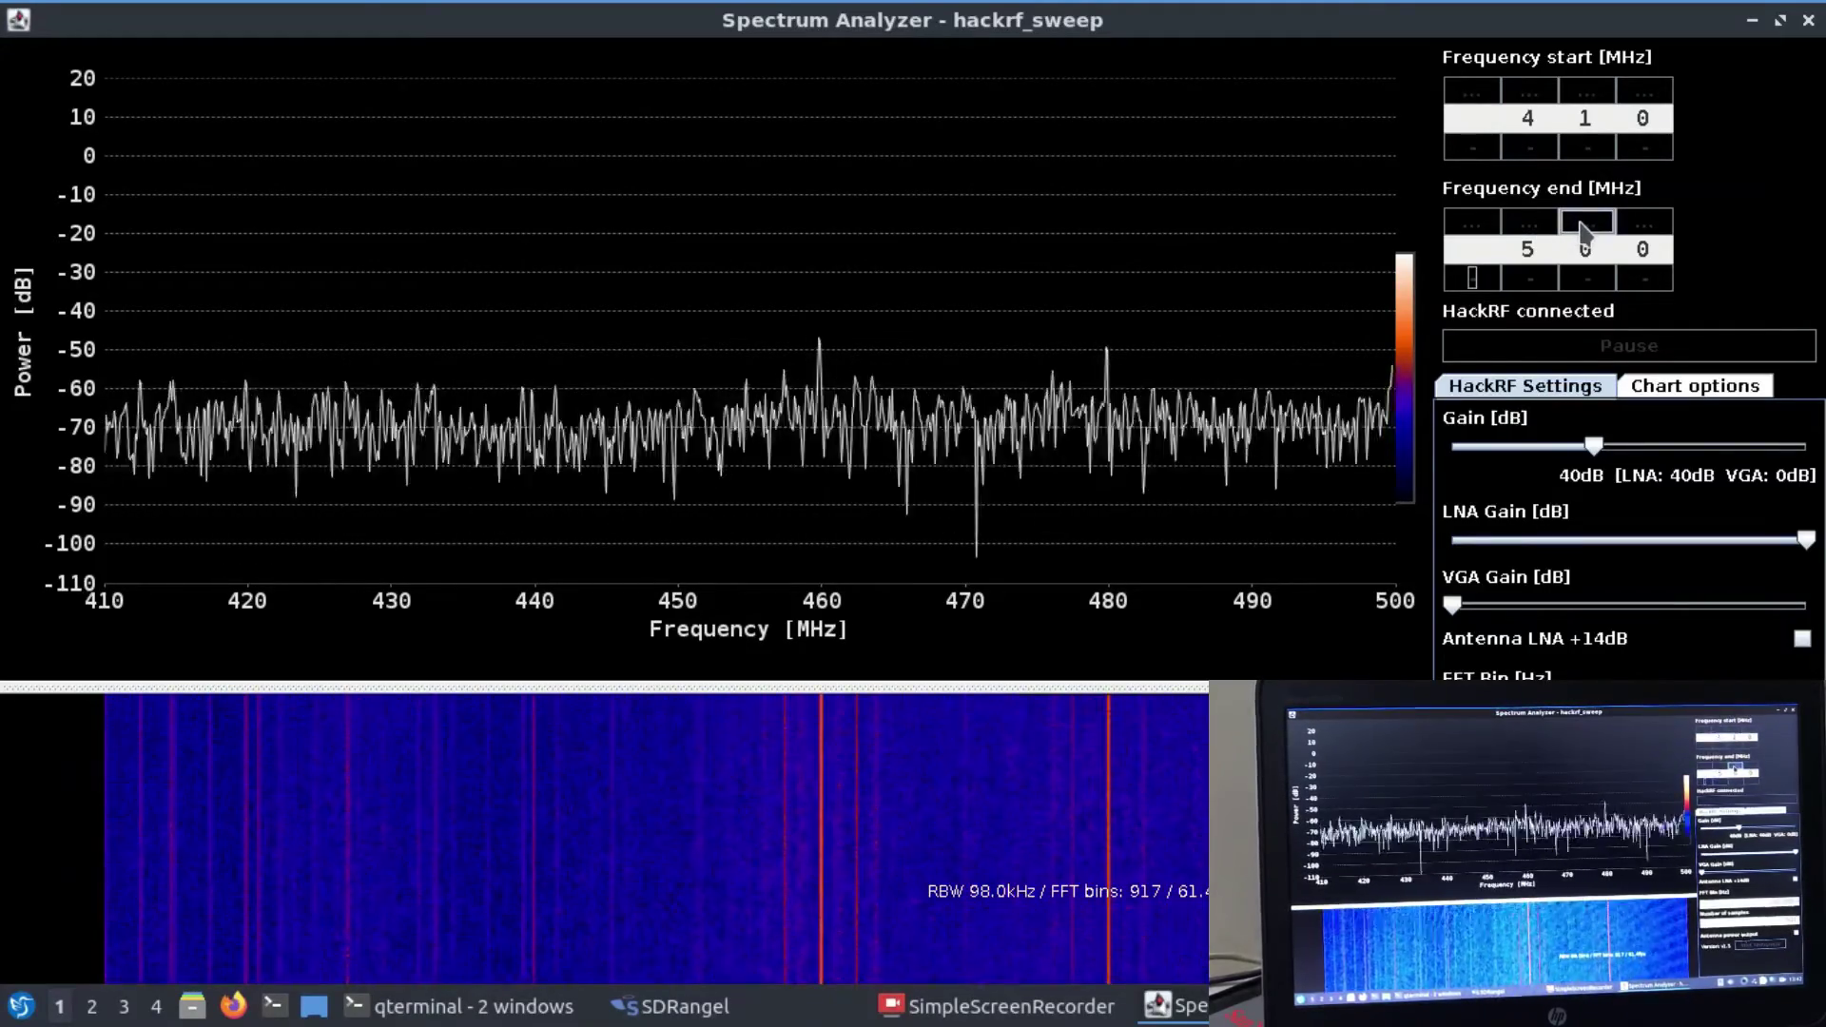
left_click(1584, 221)
left_click(1584, 222)
left_click(1583, 222)
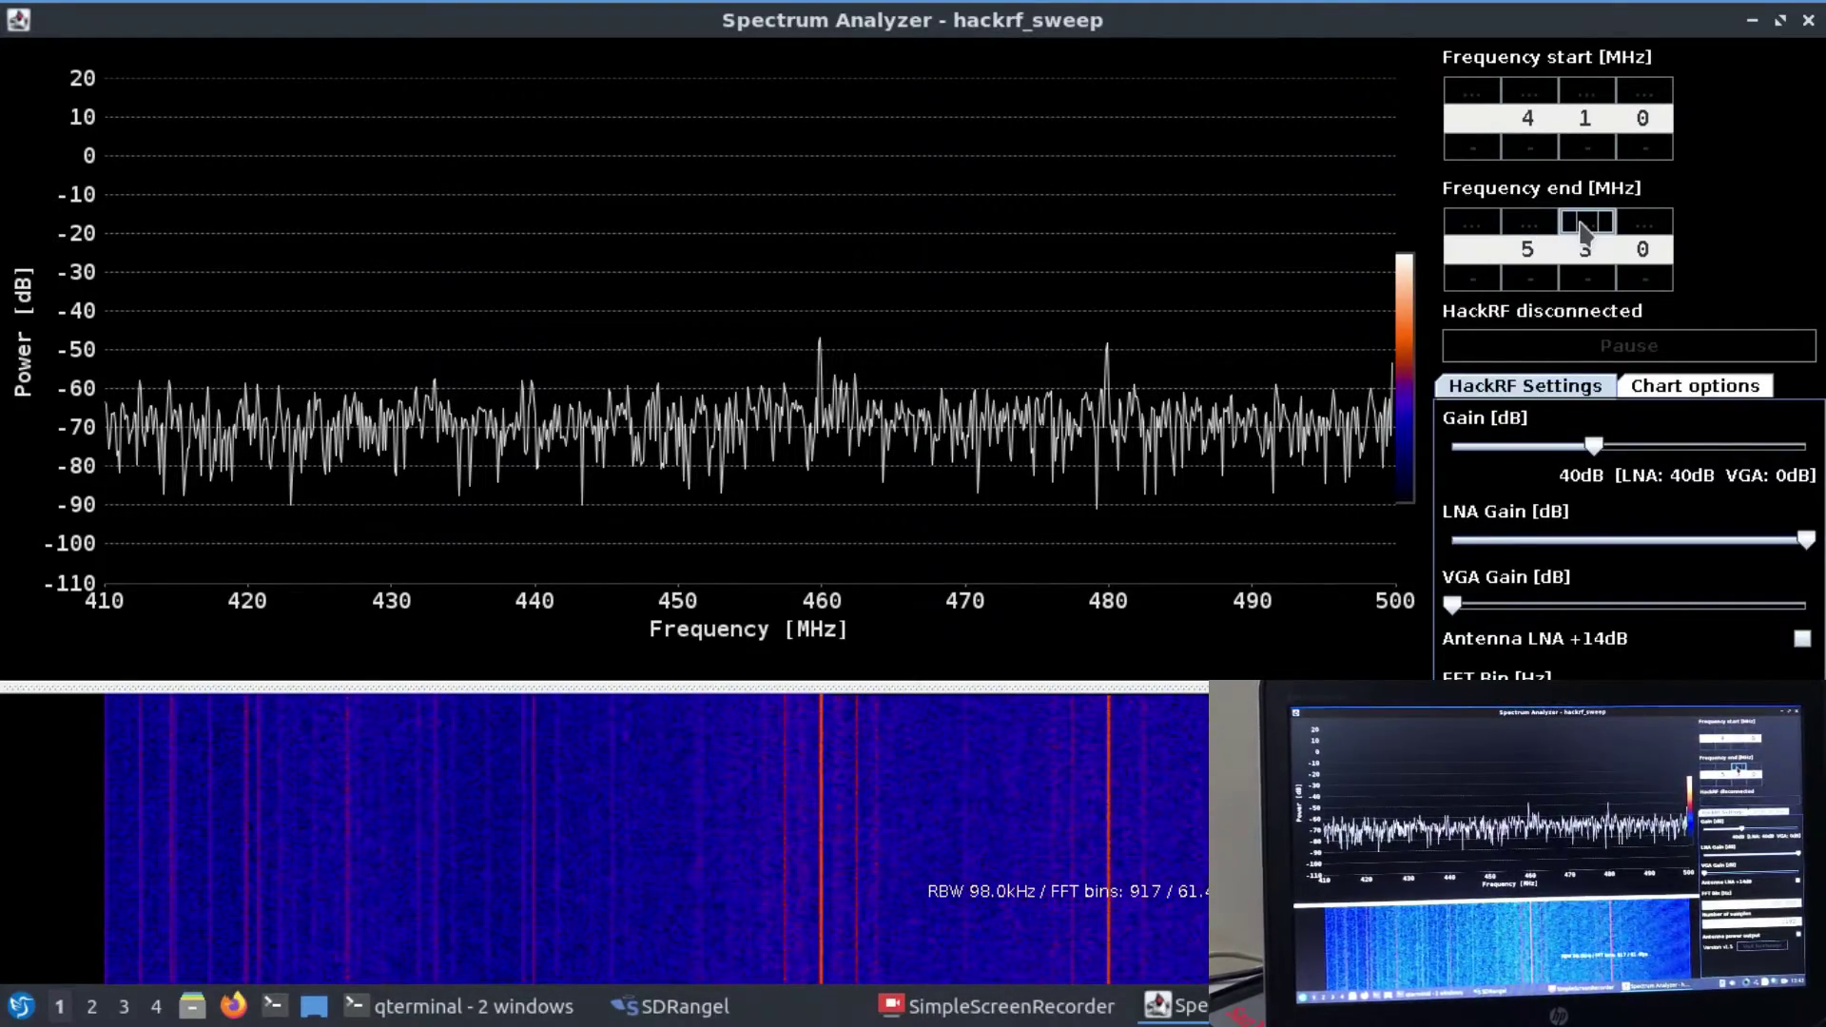
left_click(1584, 221)
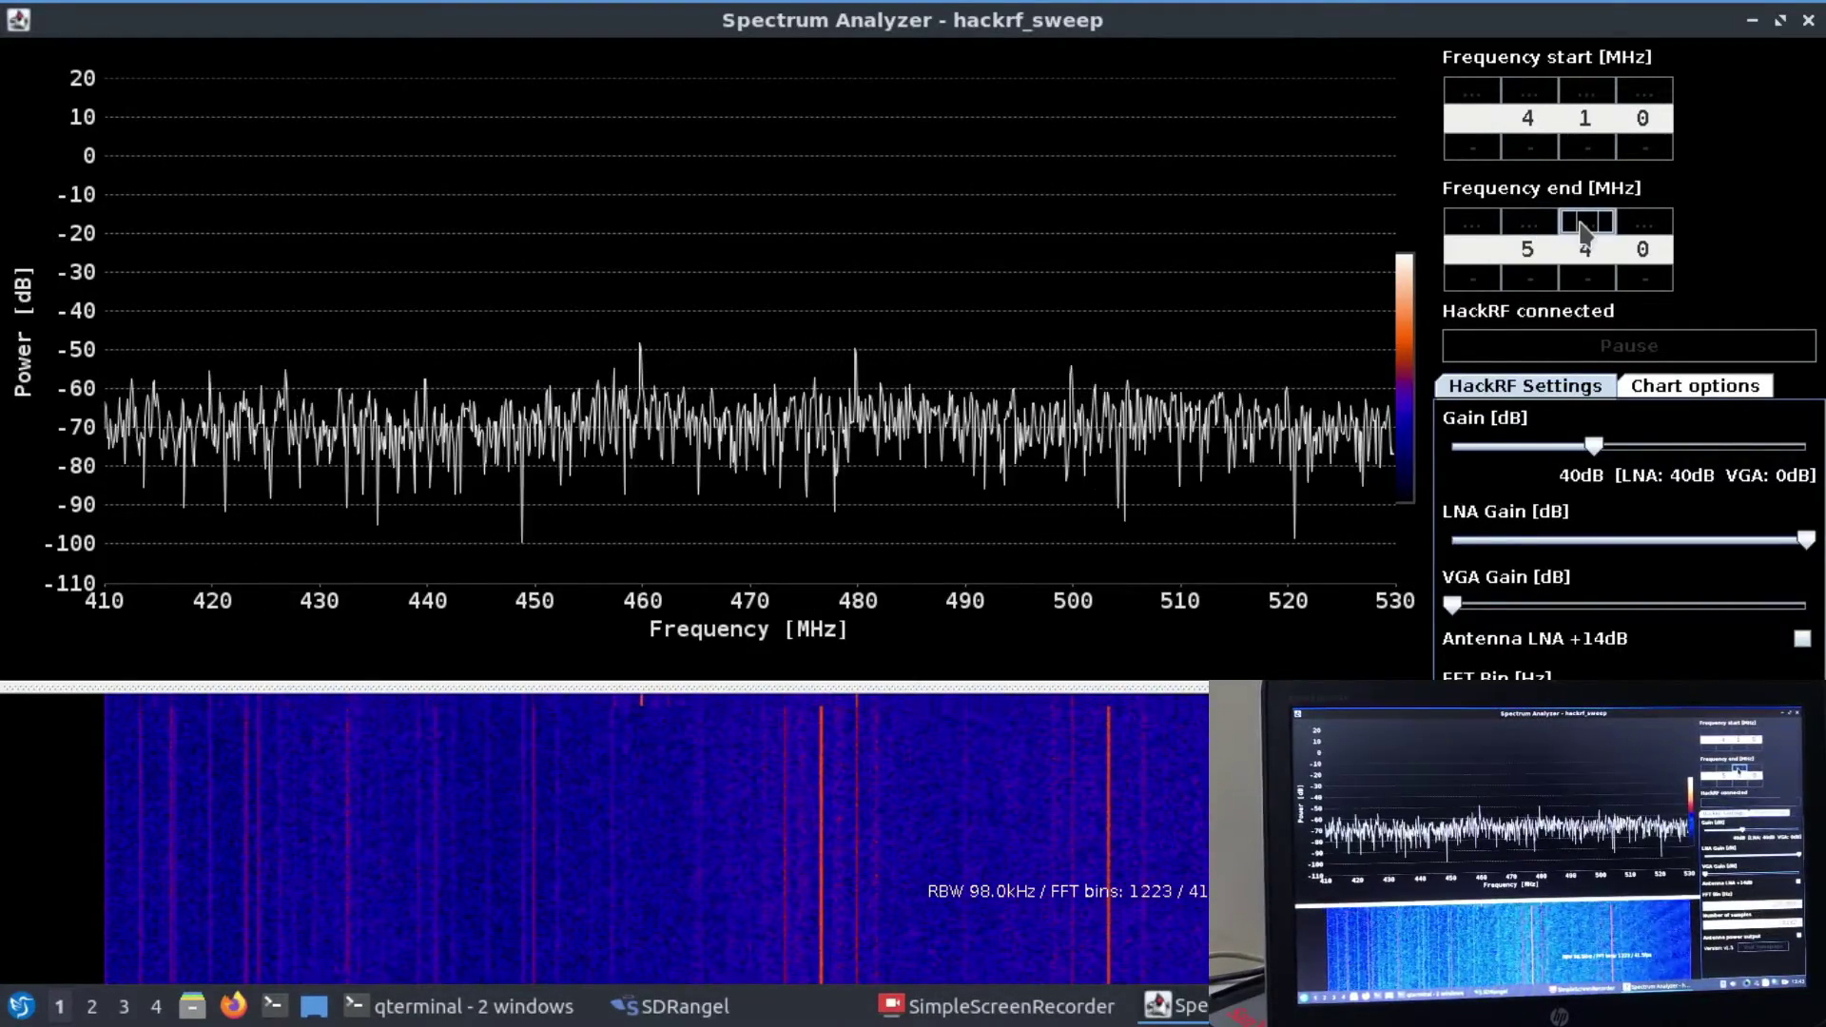
left_click(1529, 277)
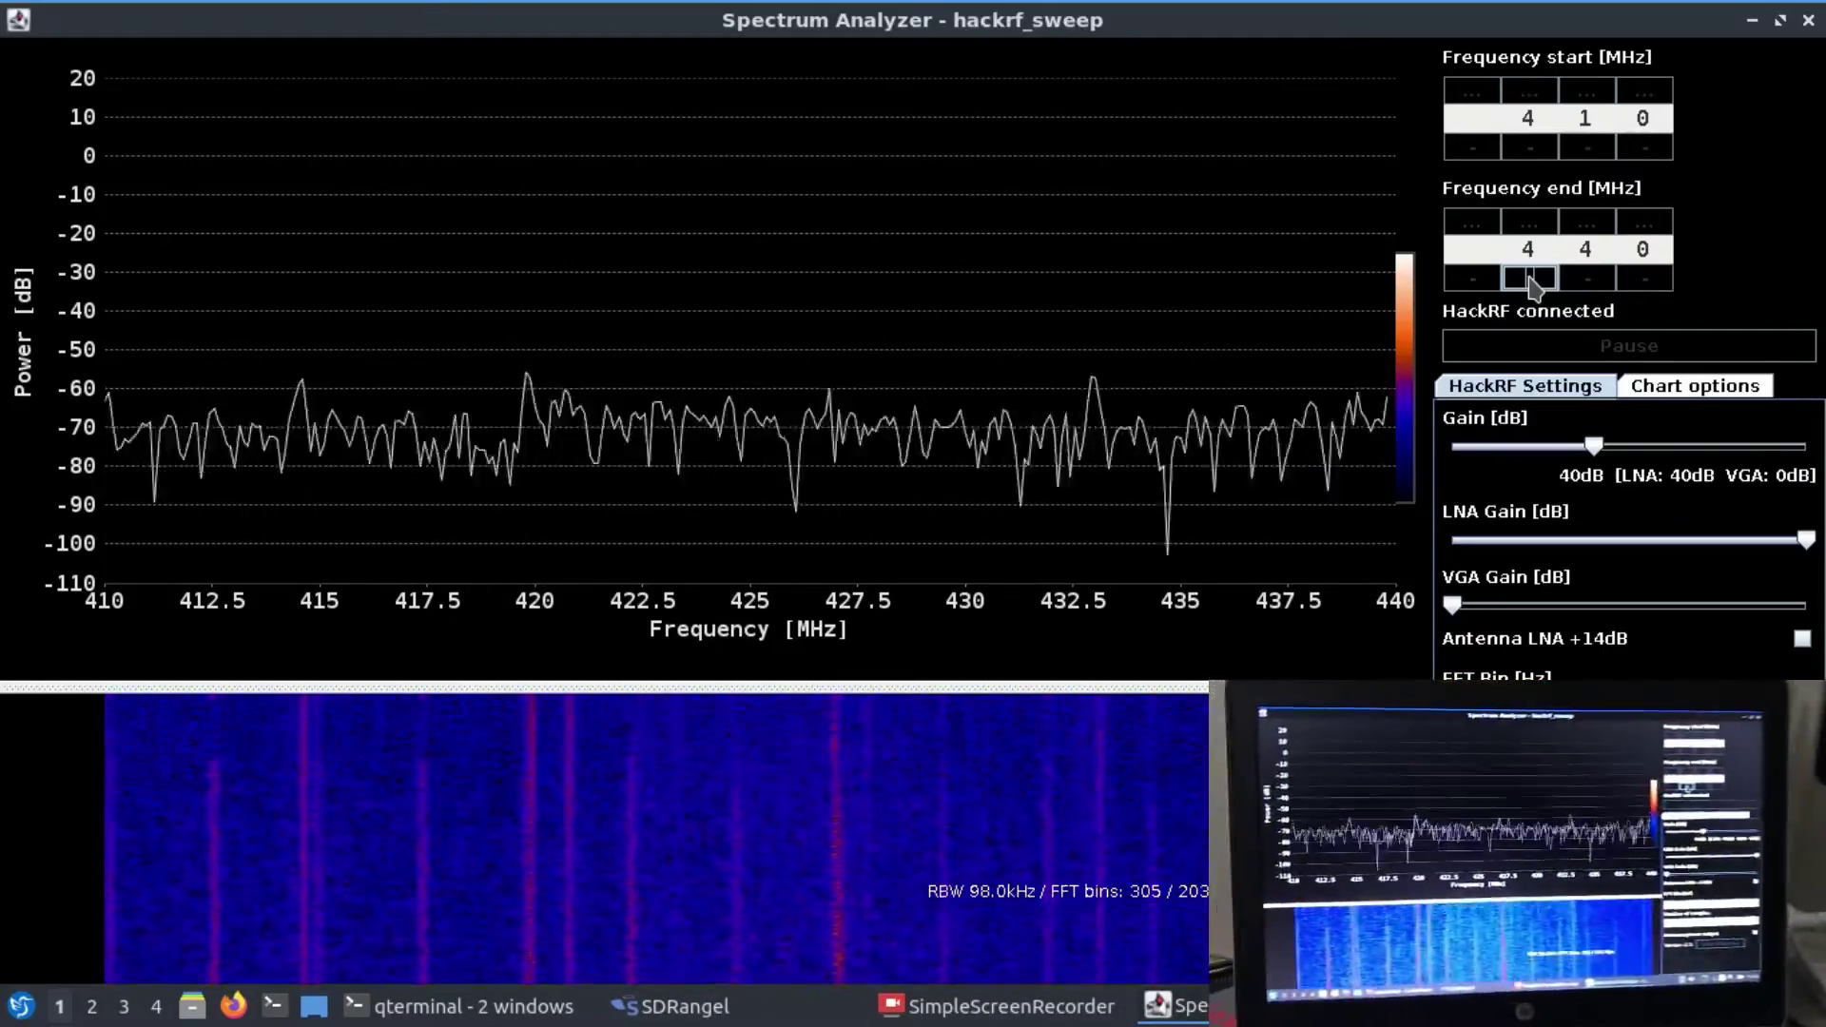
Close the spectrum analyzer, minimize the terminal, and nudge the HackRF[0] window right
left_click(1808, 21)
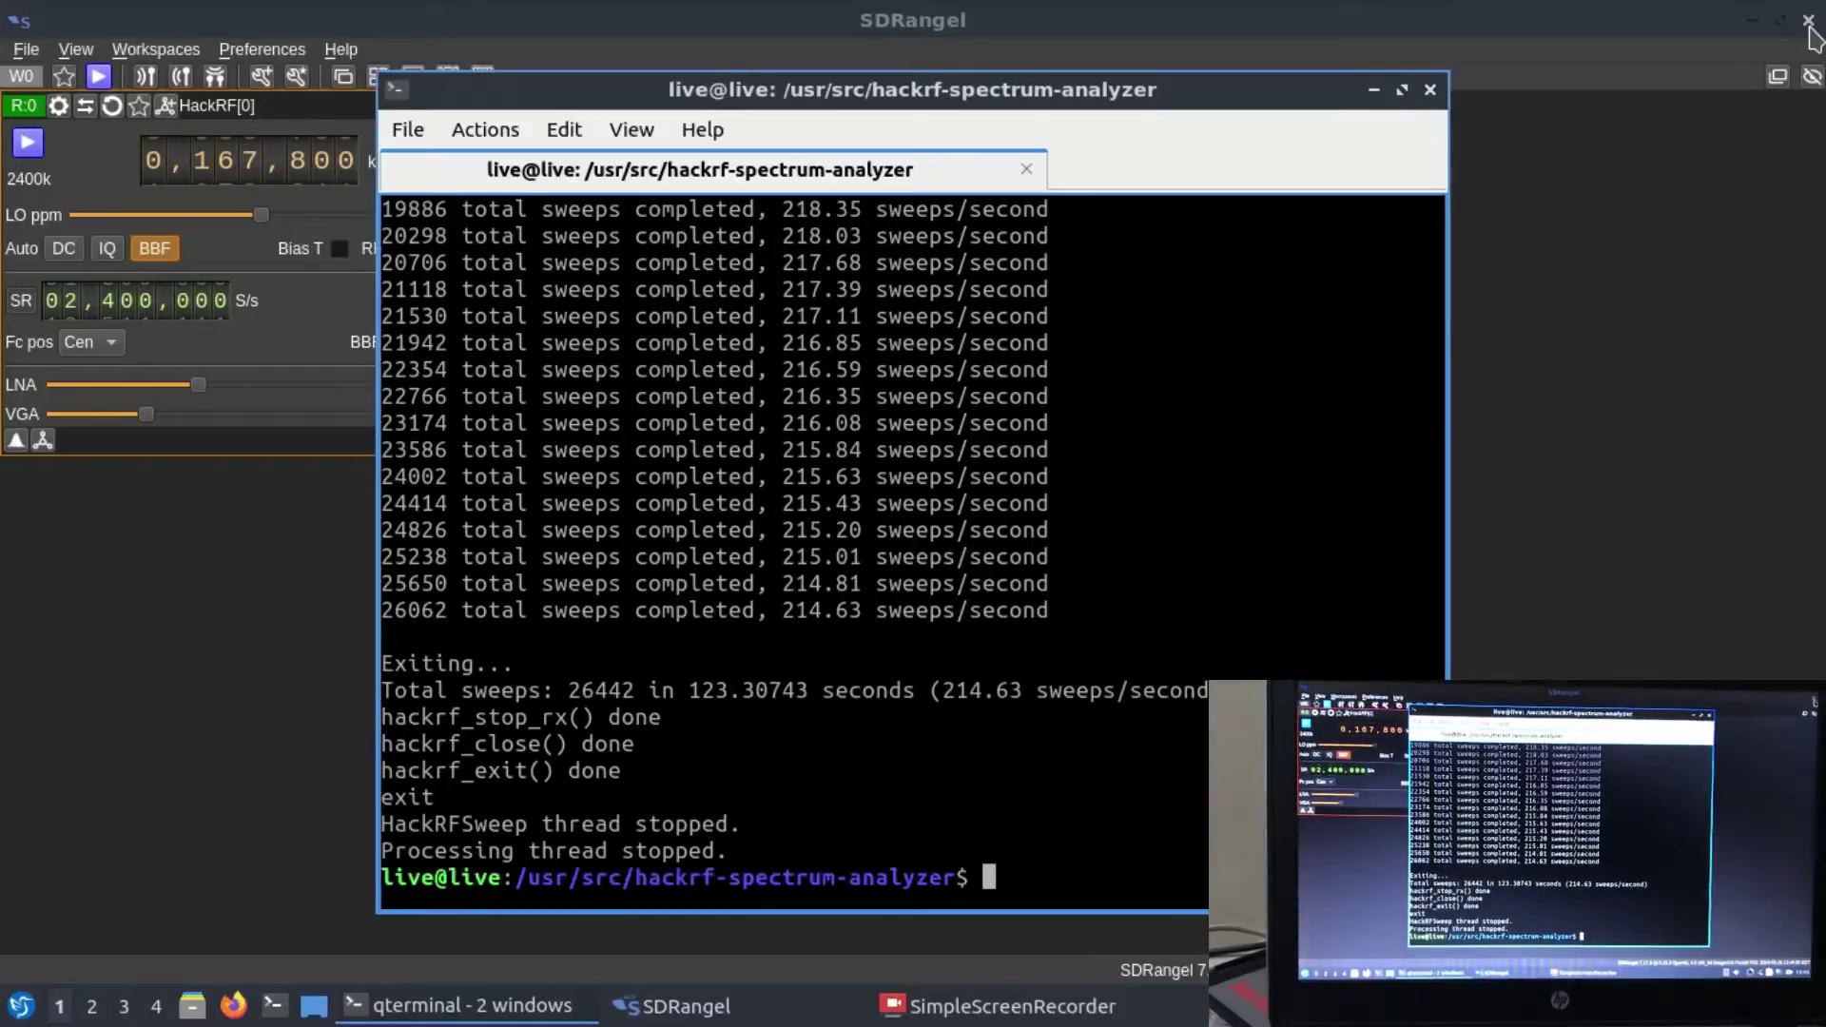
left_click(1374, 90)
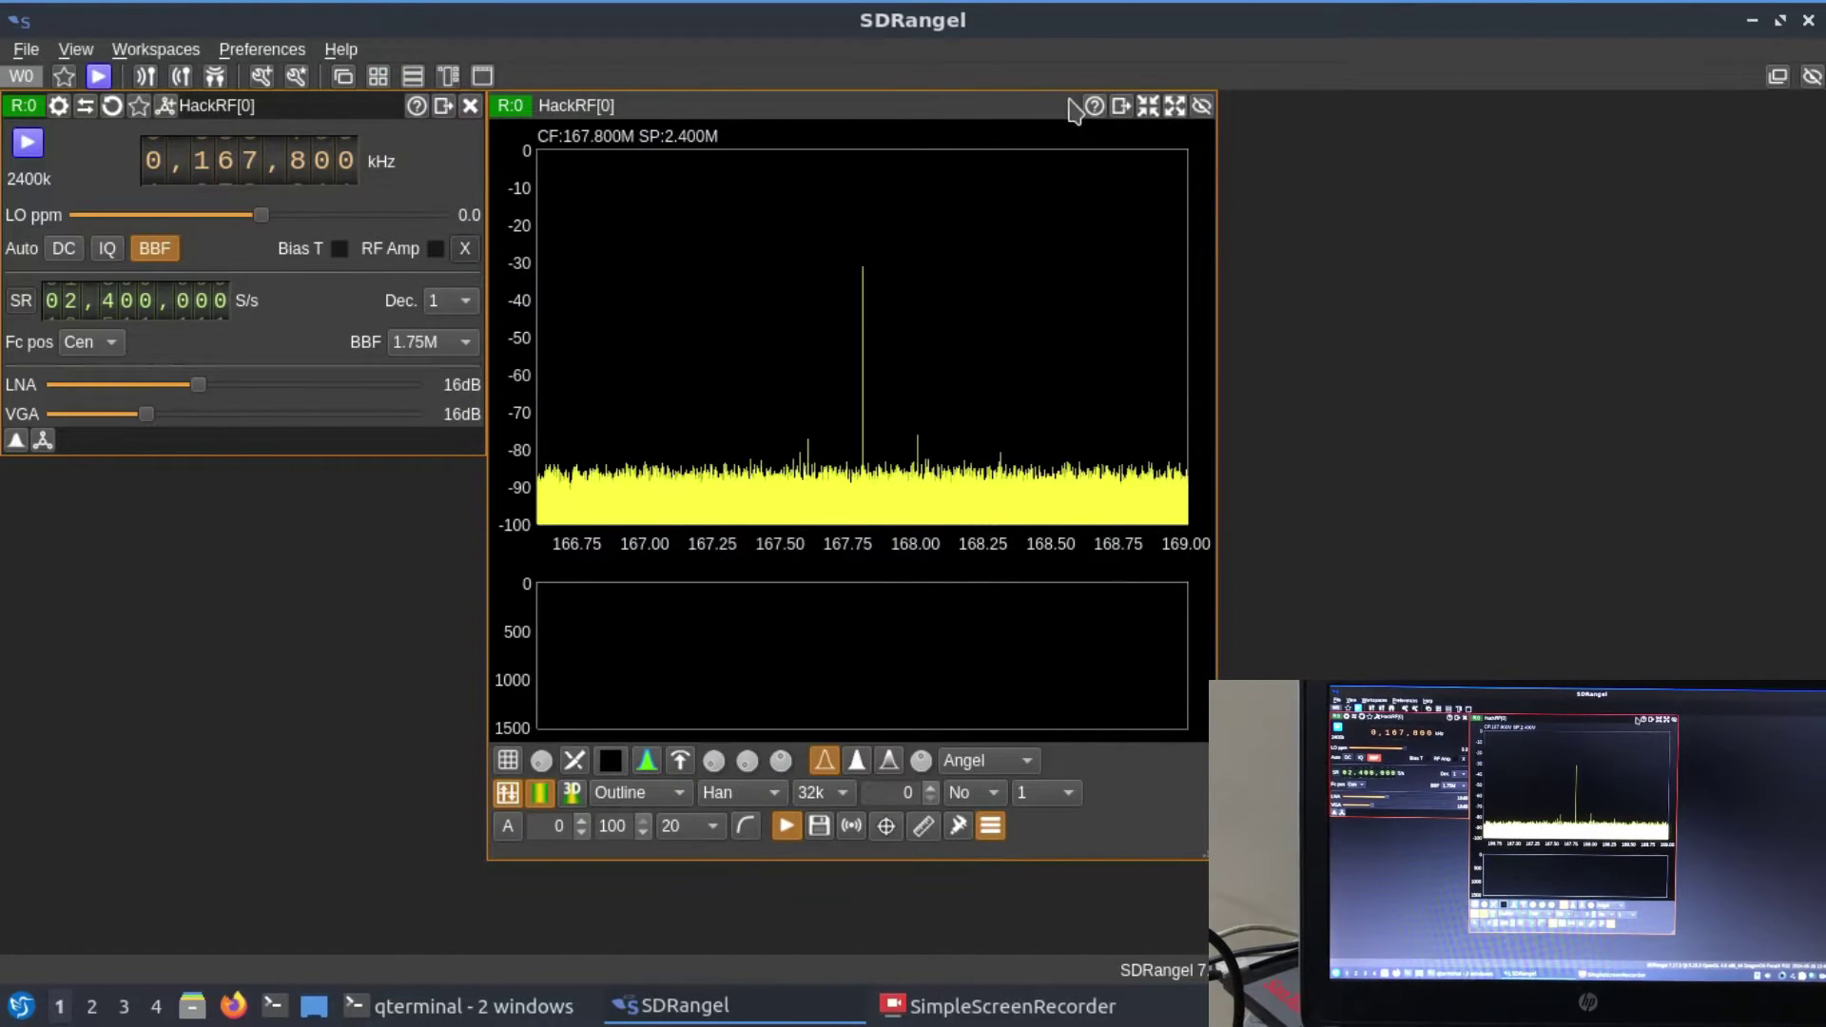
left_click_drag(1035, 113, 1113, 108)
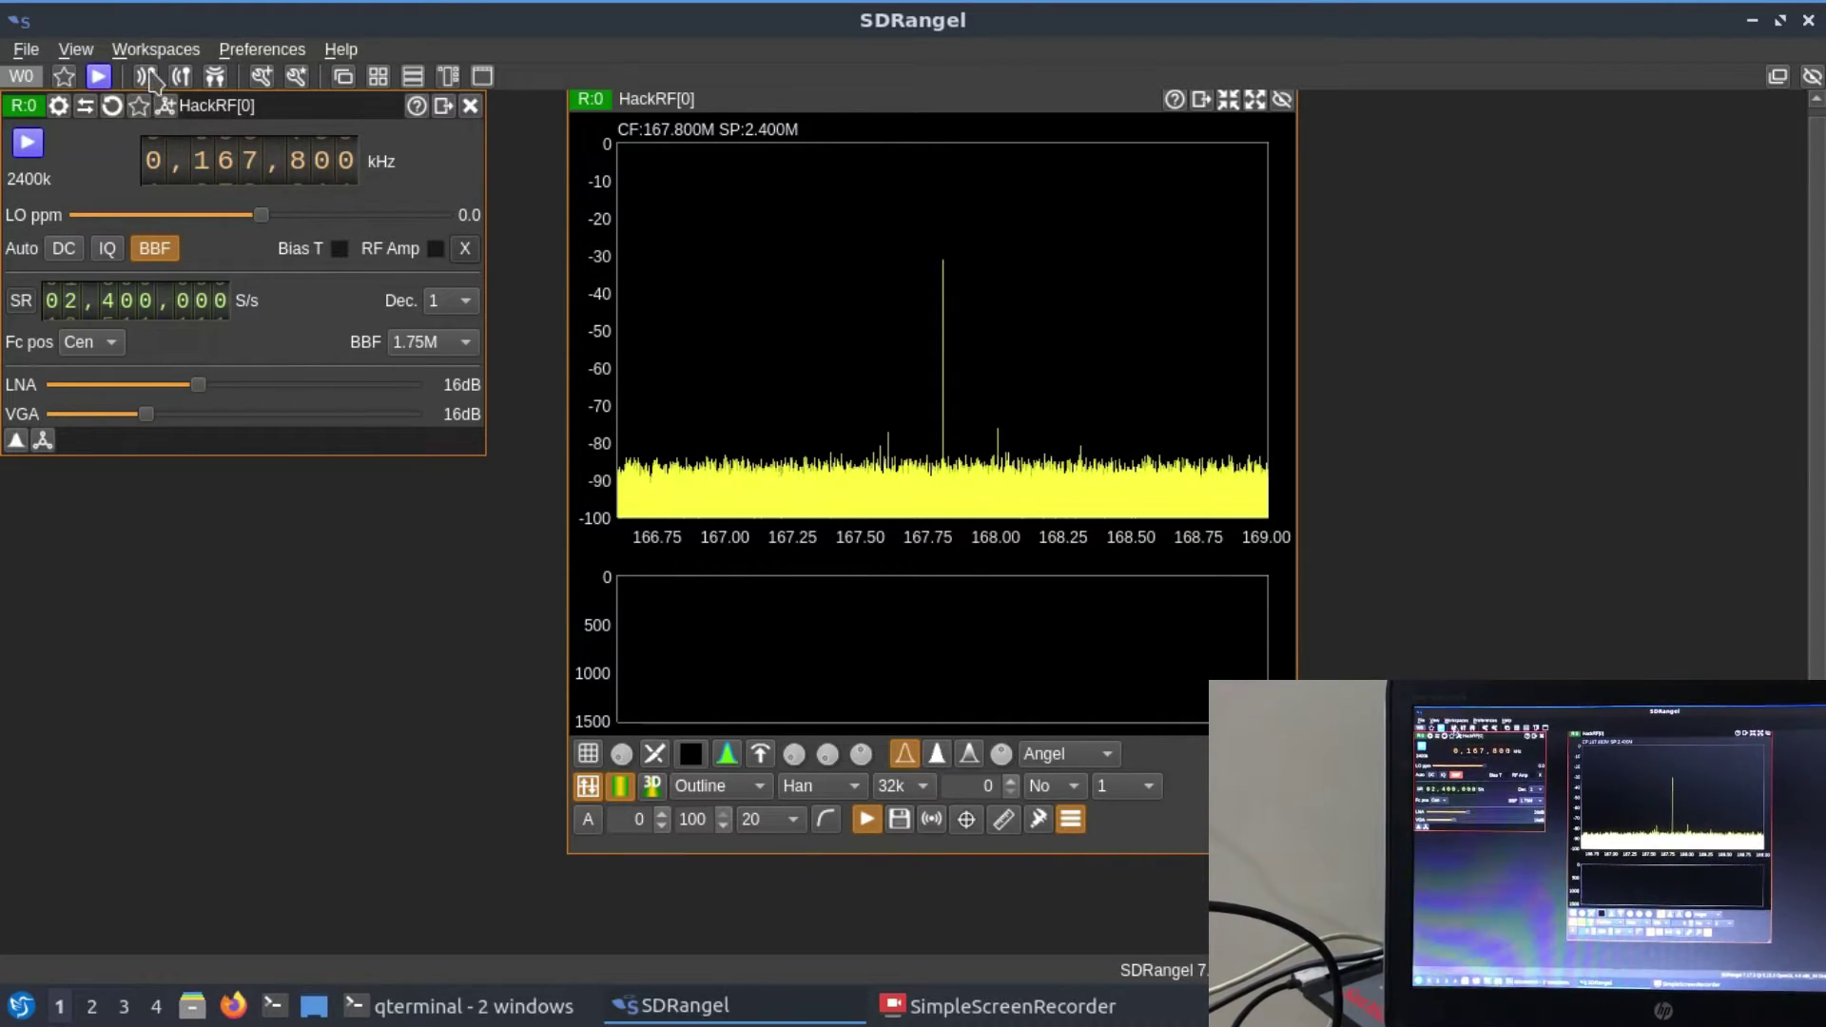
Add a Frequency Scanner channel to HackRF[0] from the Available channels list
left_click(167, 115)
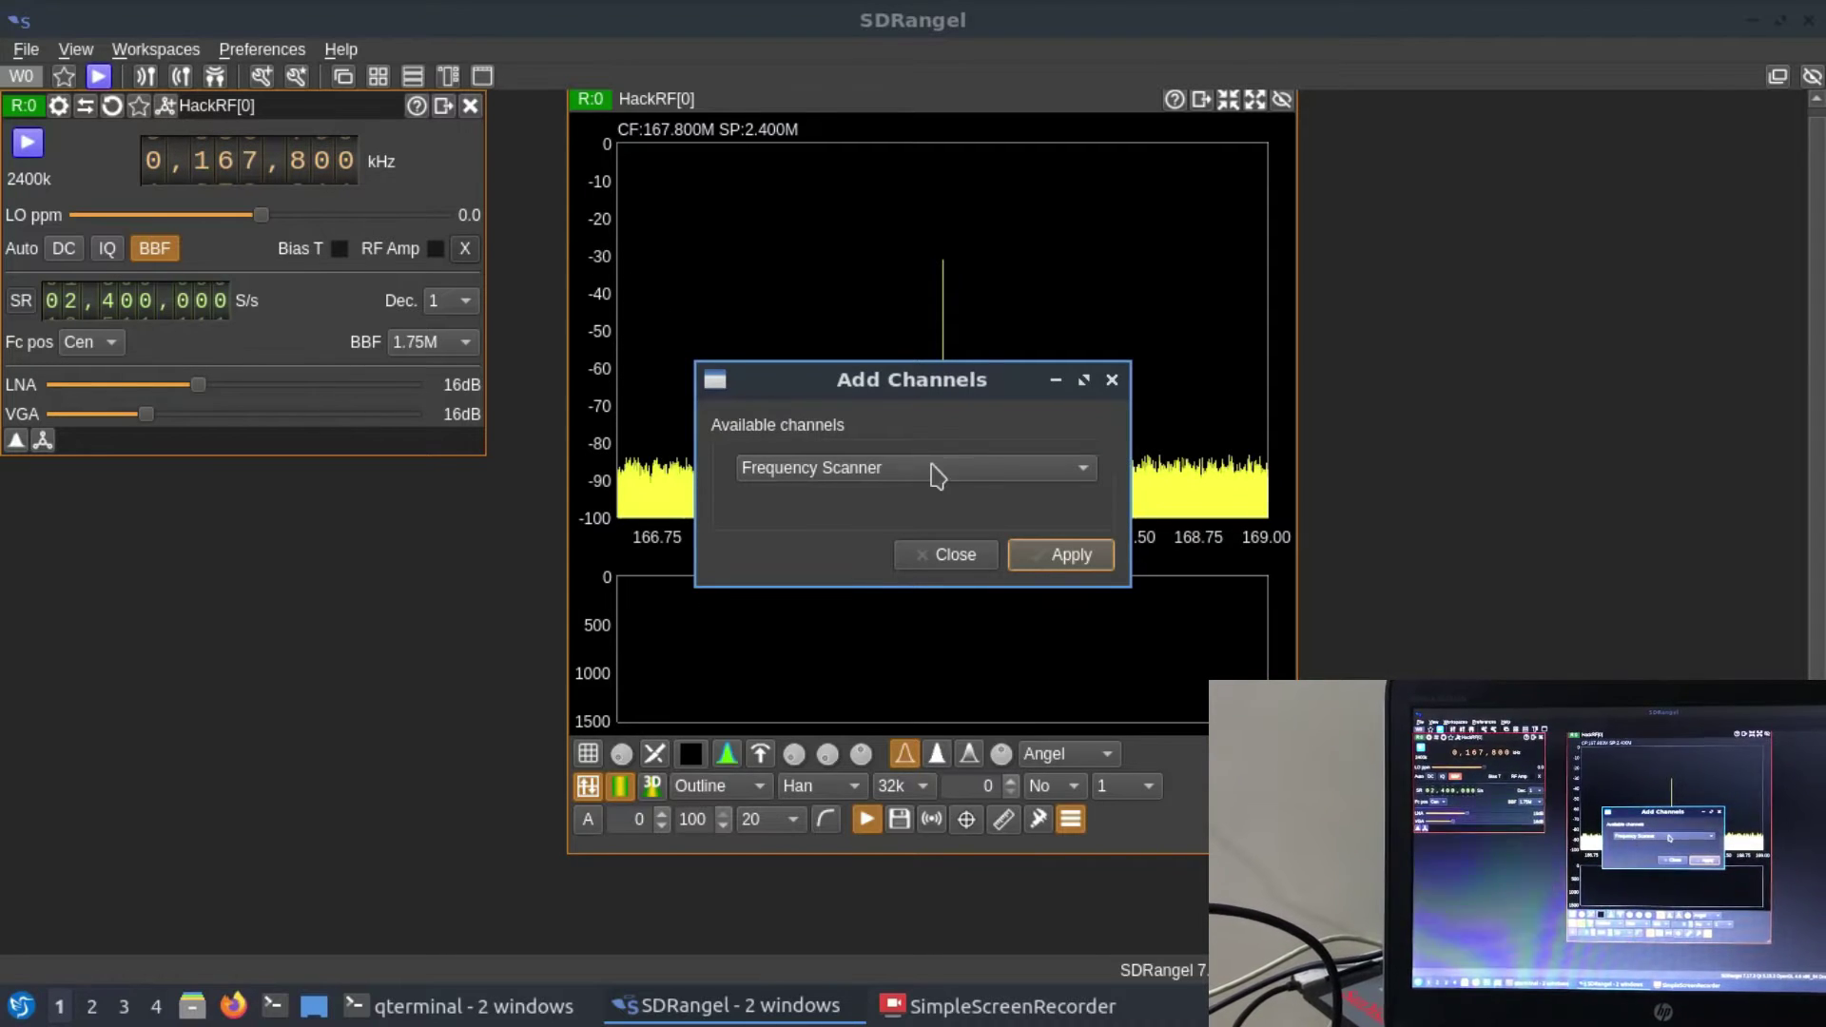
left_click(1022, 475)
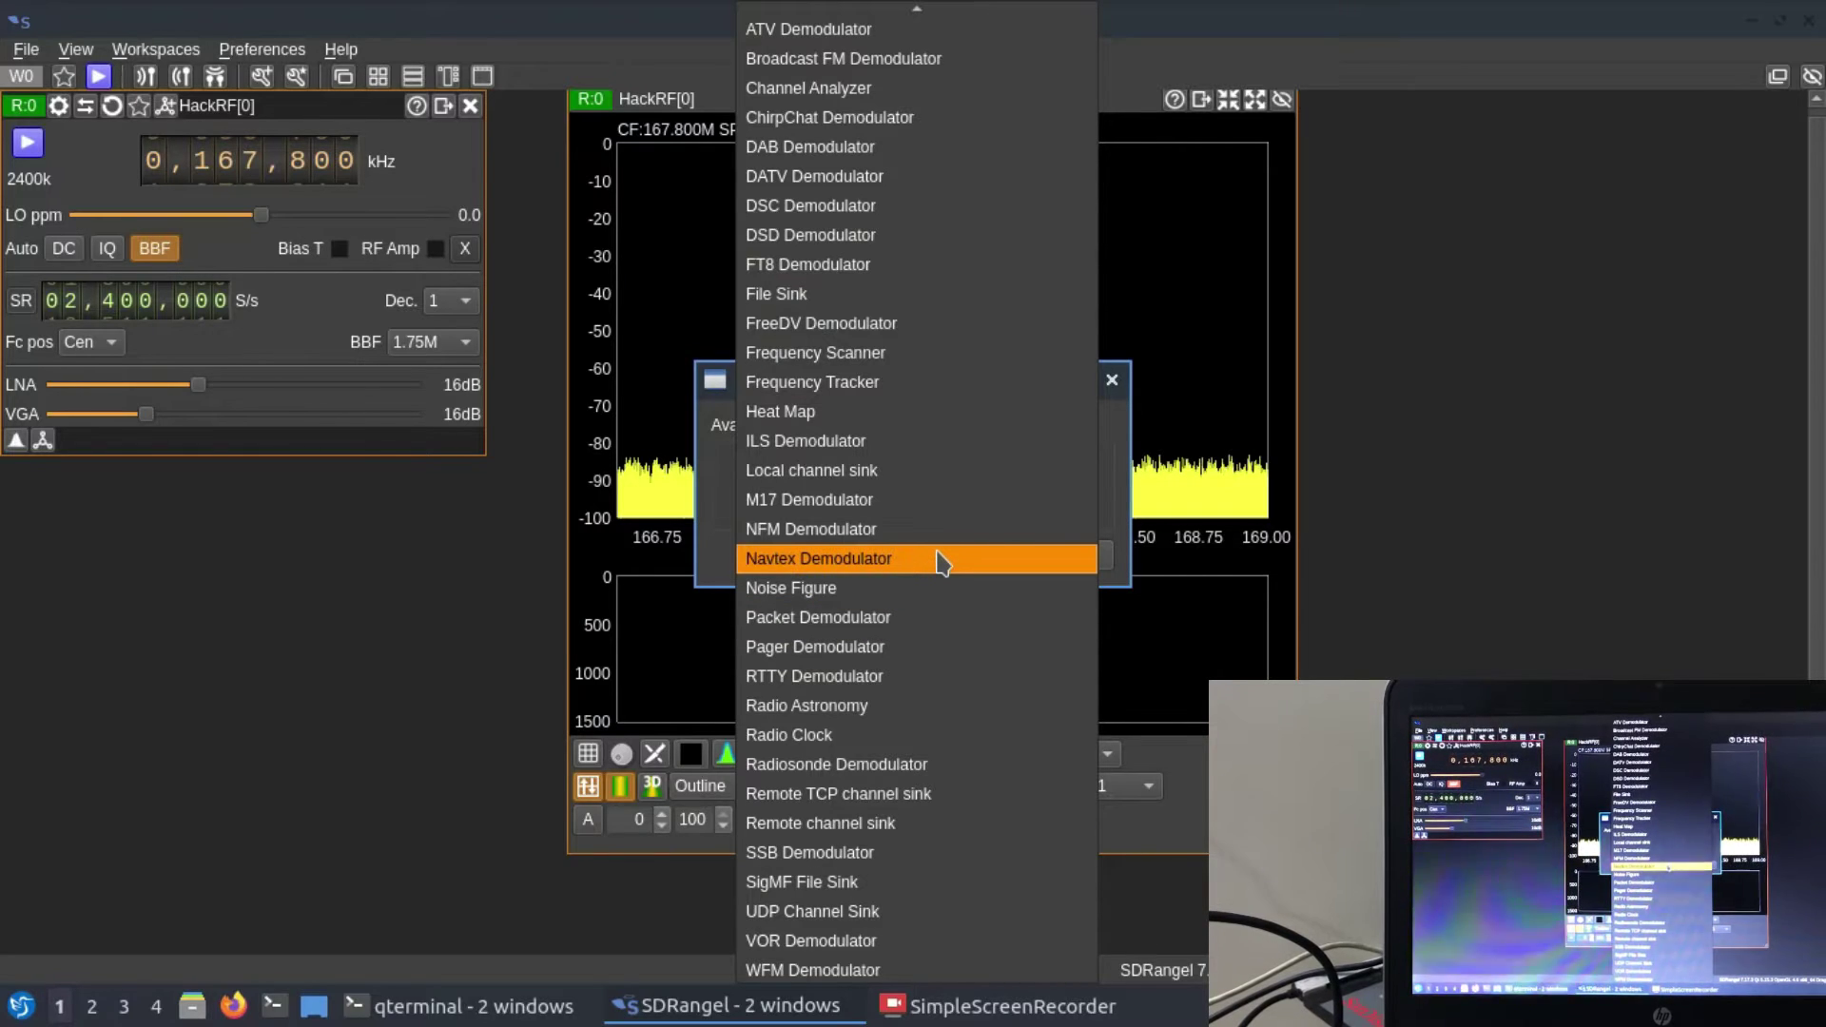
left_click(932, 352)
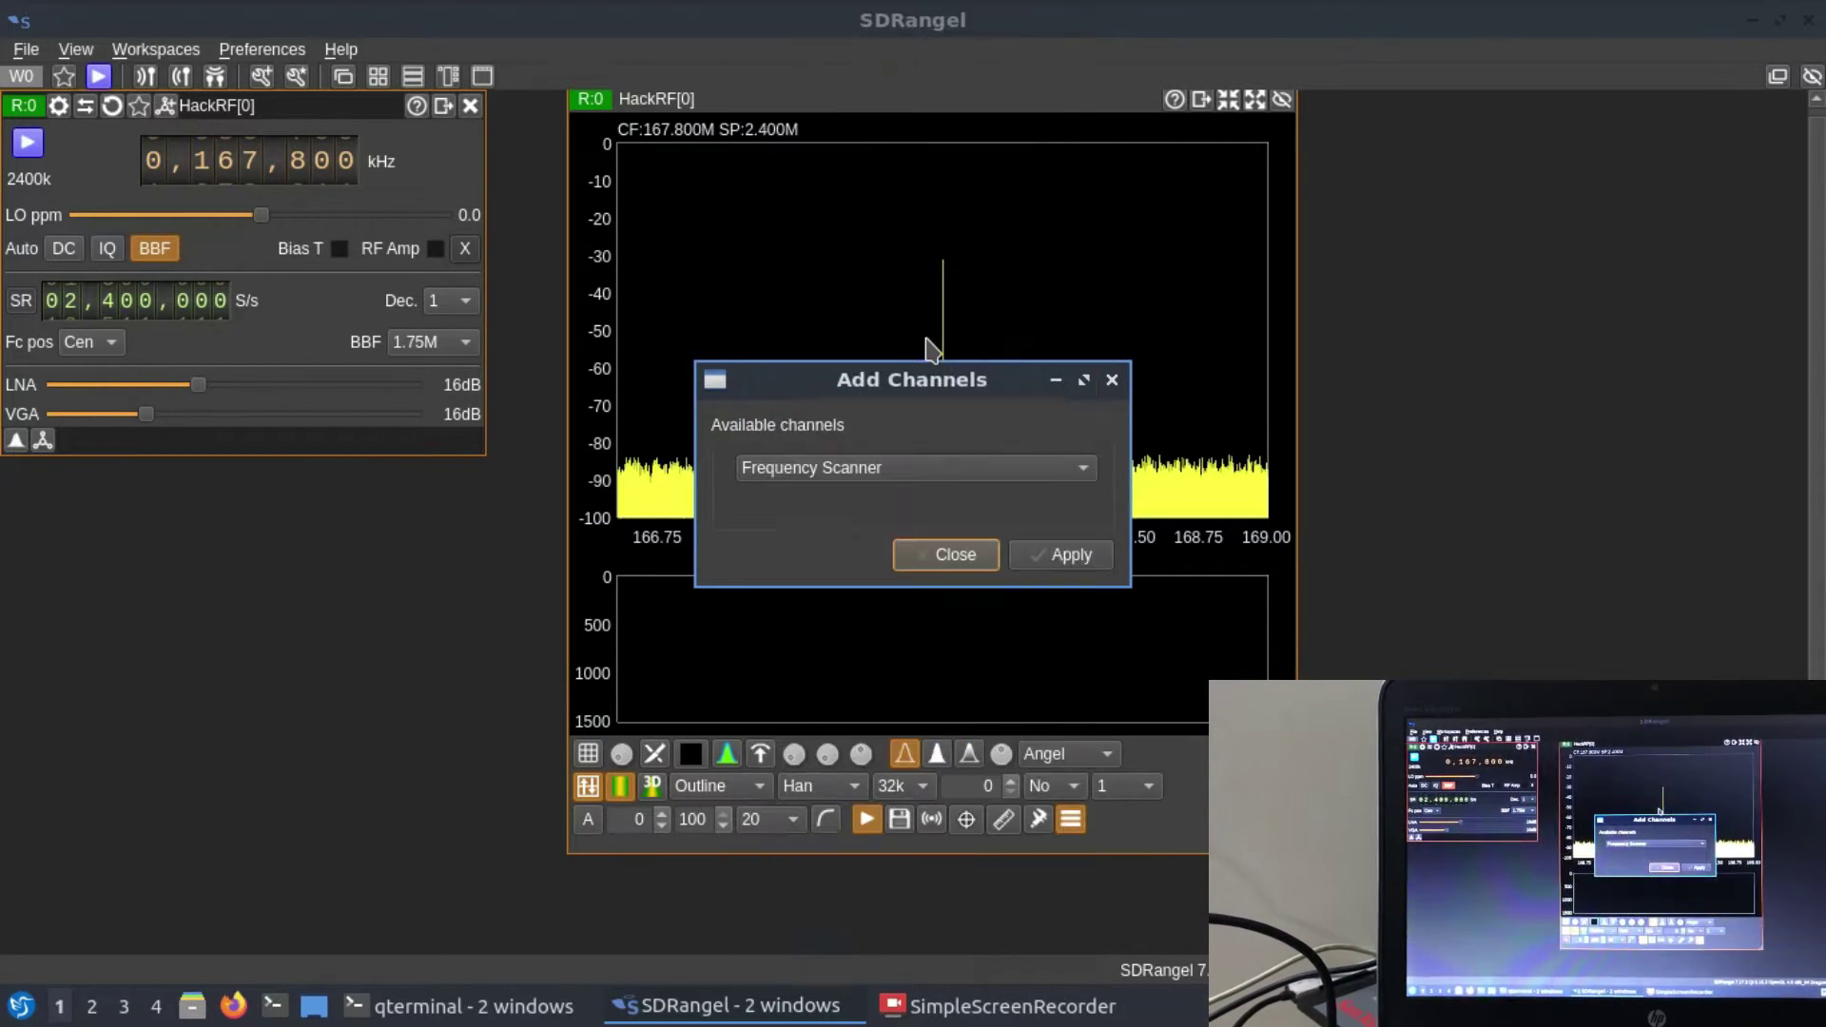
left_click(1062, 556)
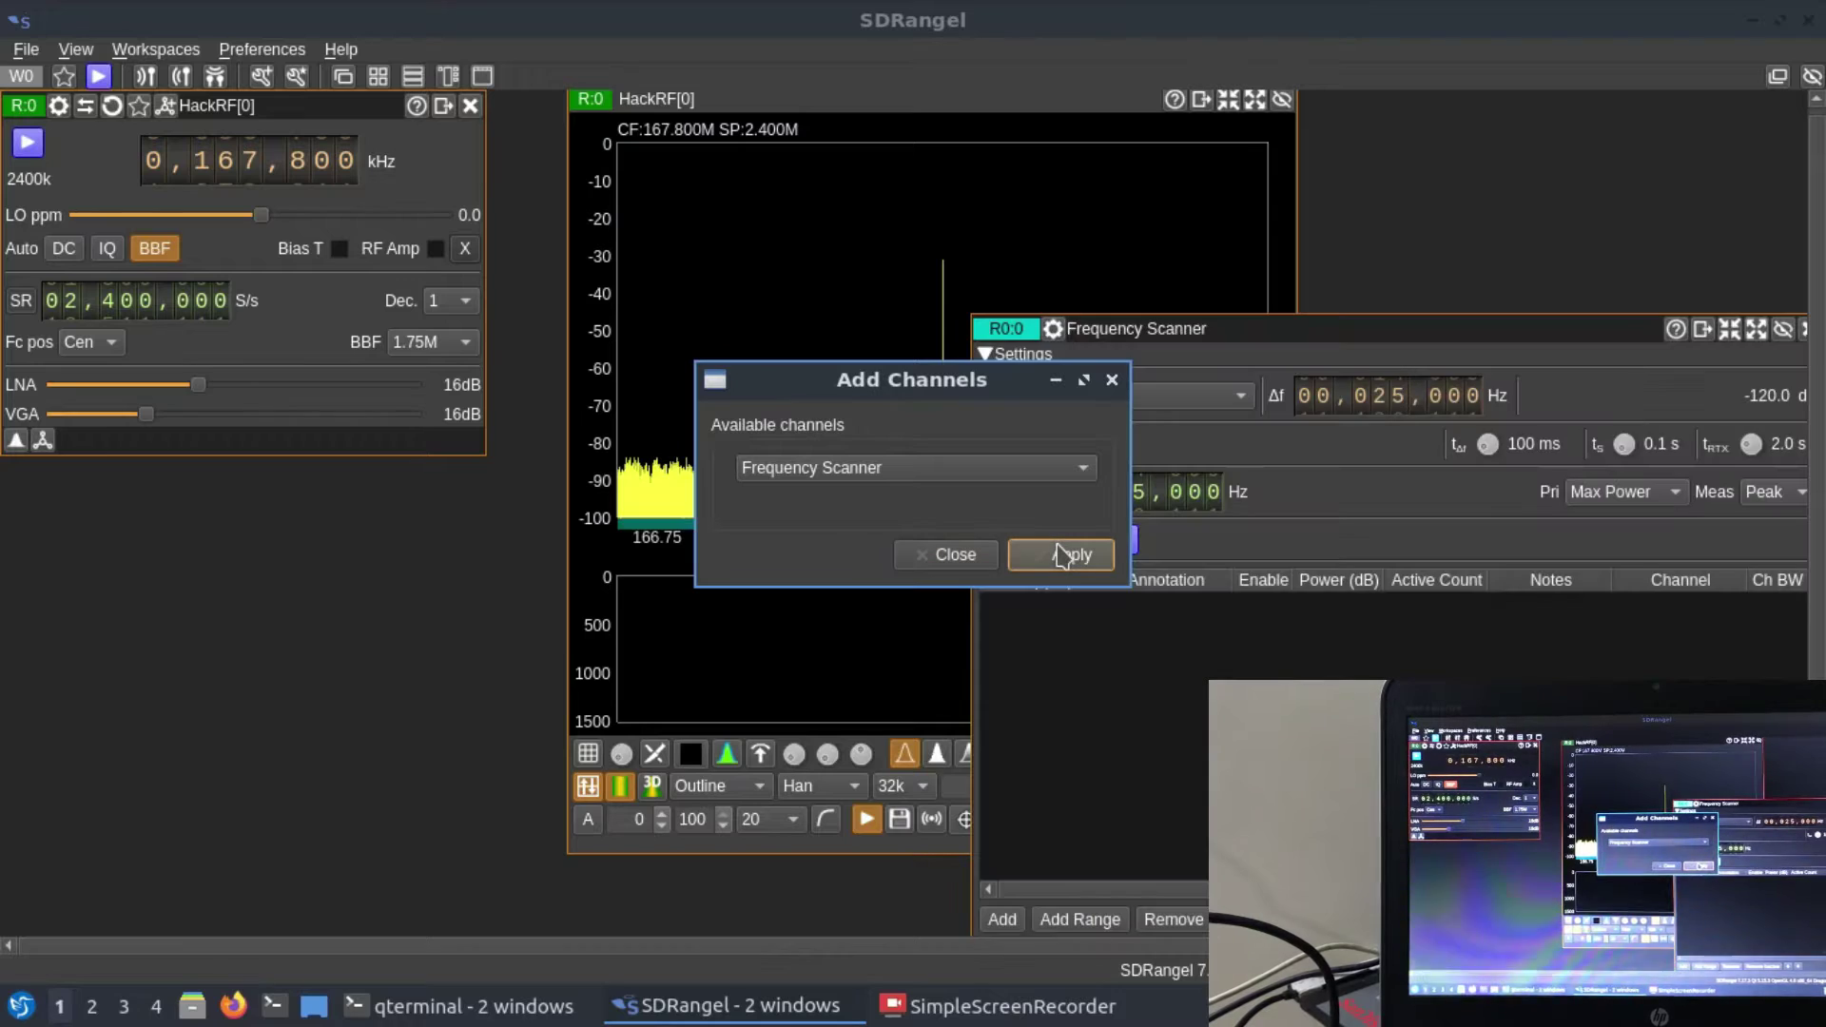
Close the Add Channels dialog and move Frequency Scanner up-left, HackRF[0] to the lower left
left_click(1058, 381)
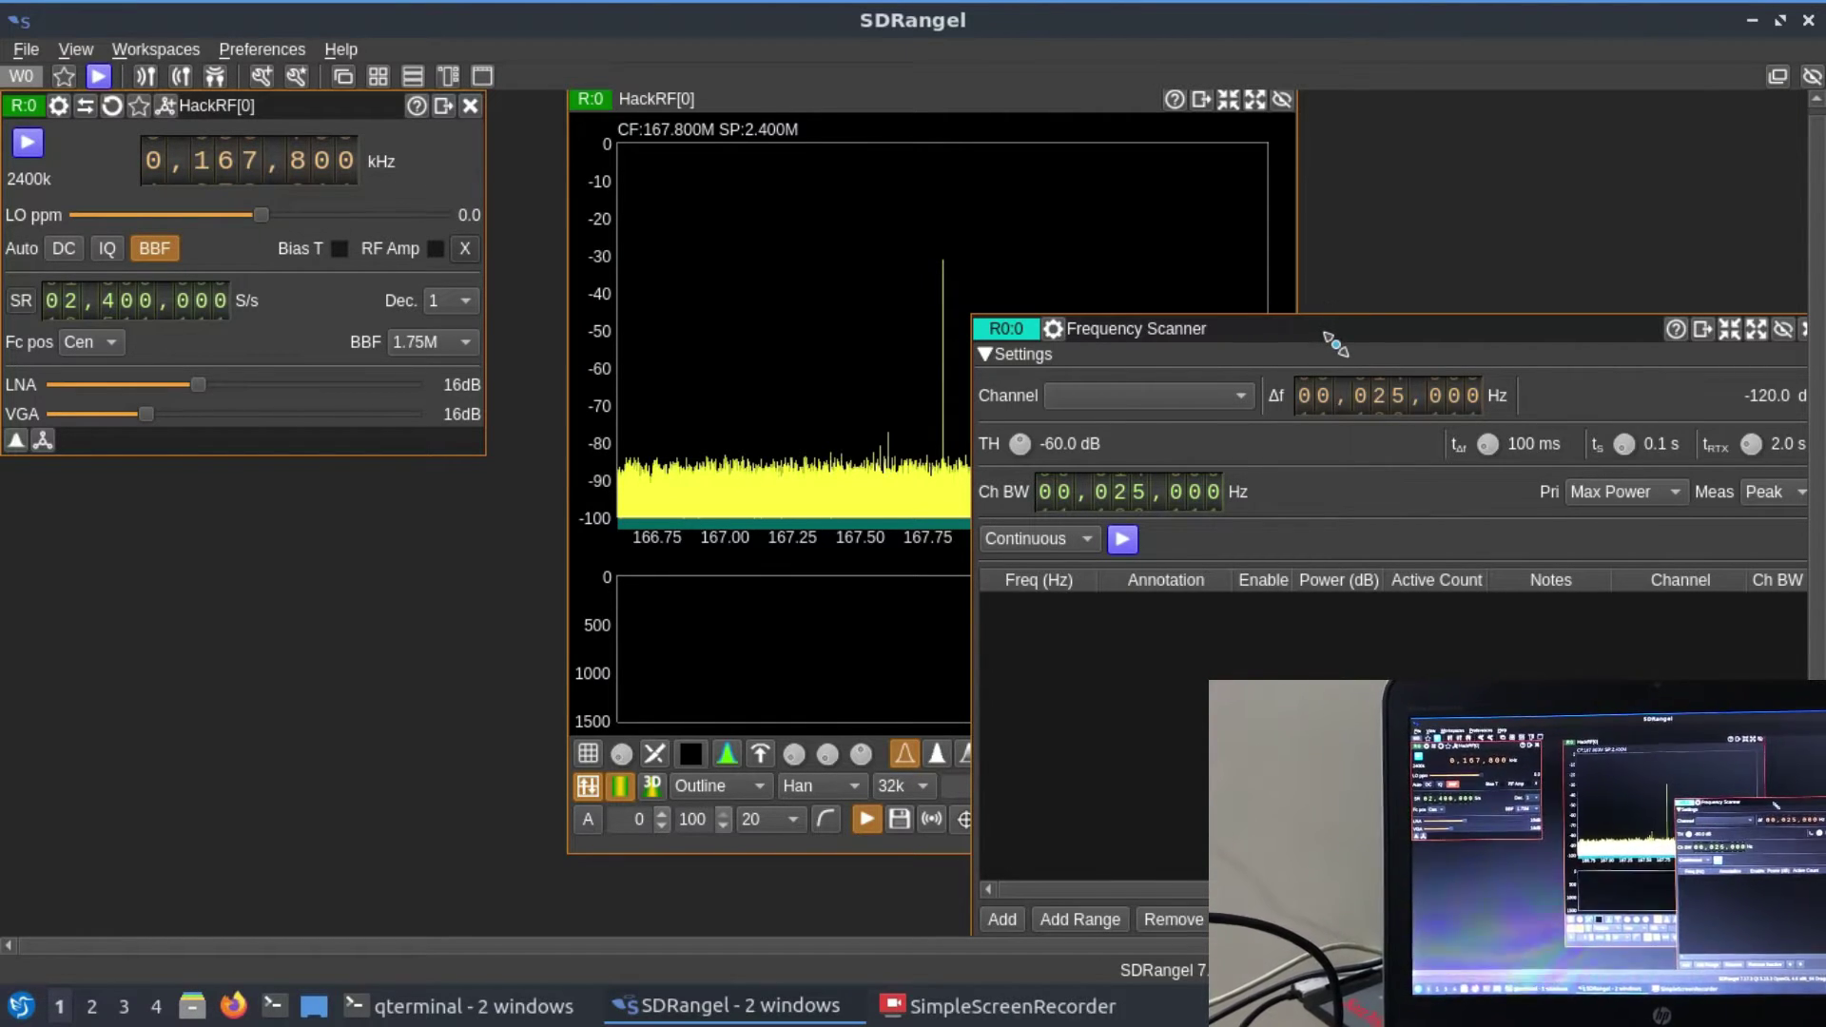
left_click(775, 1013)
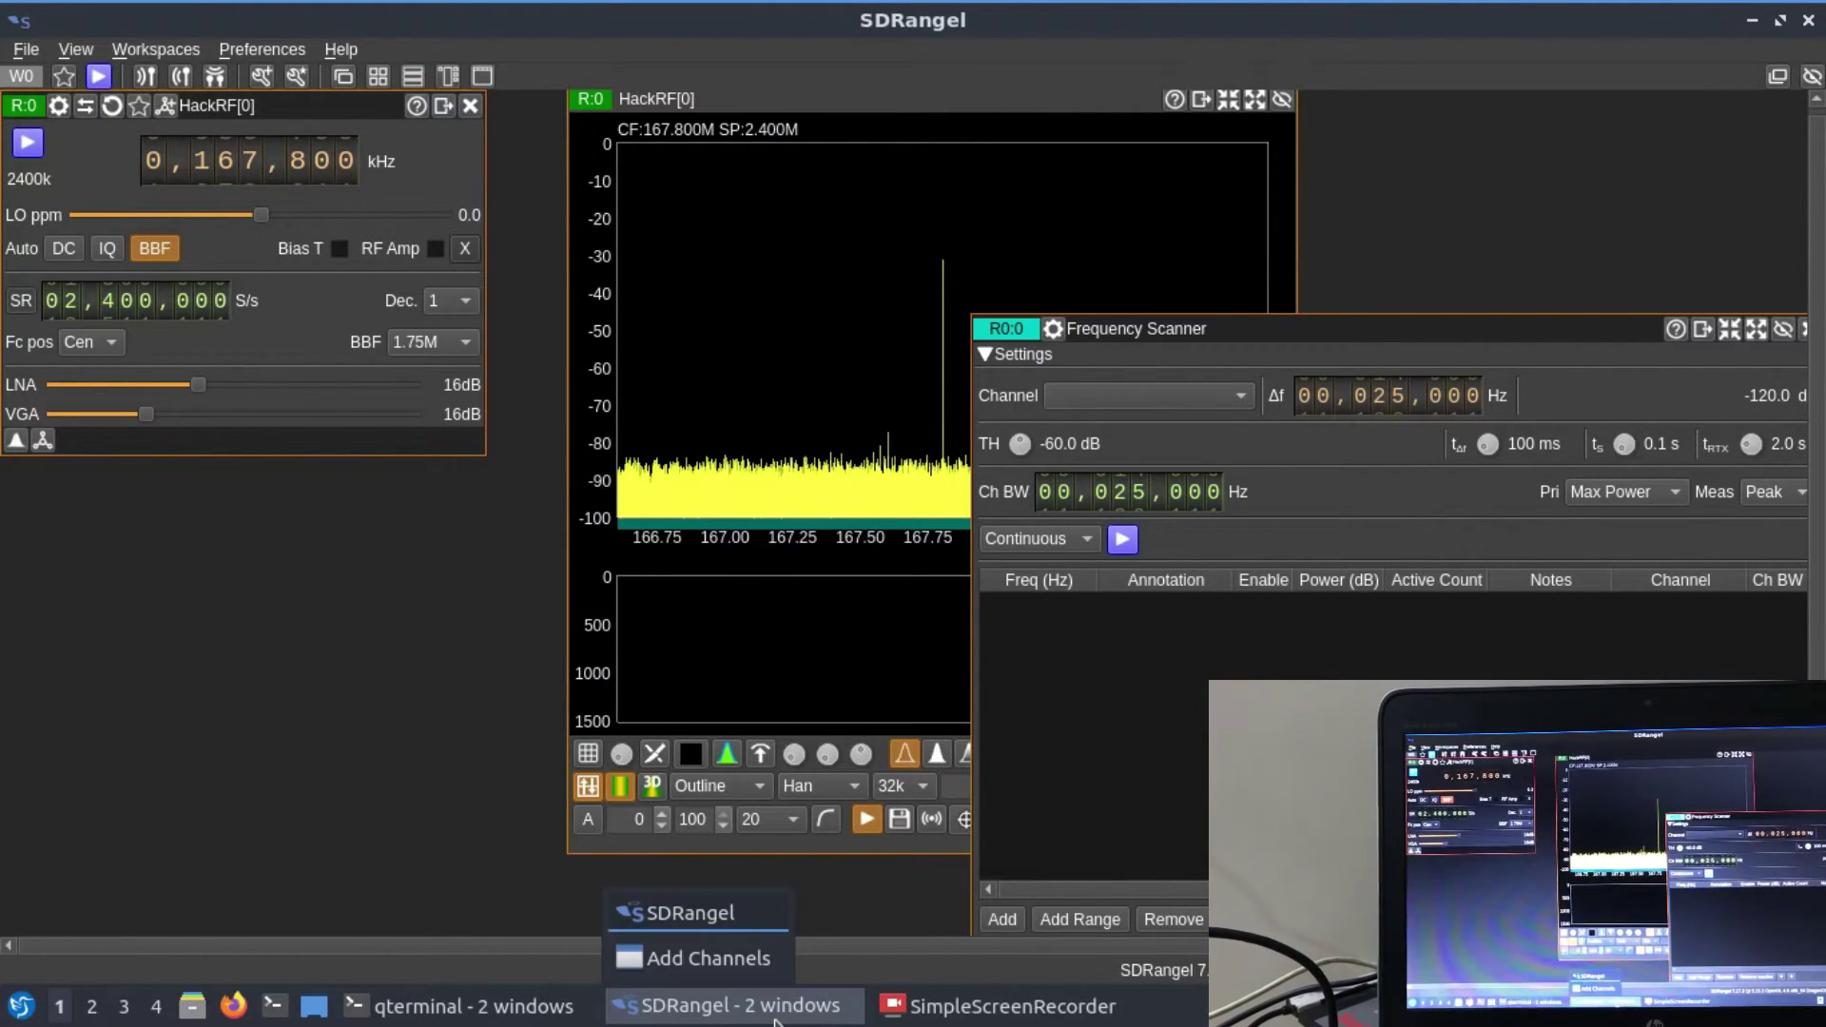
left_click(752, 958)
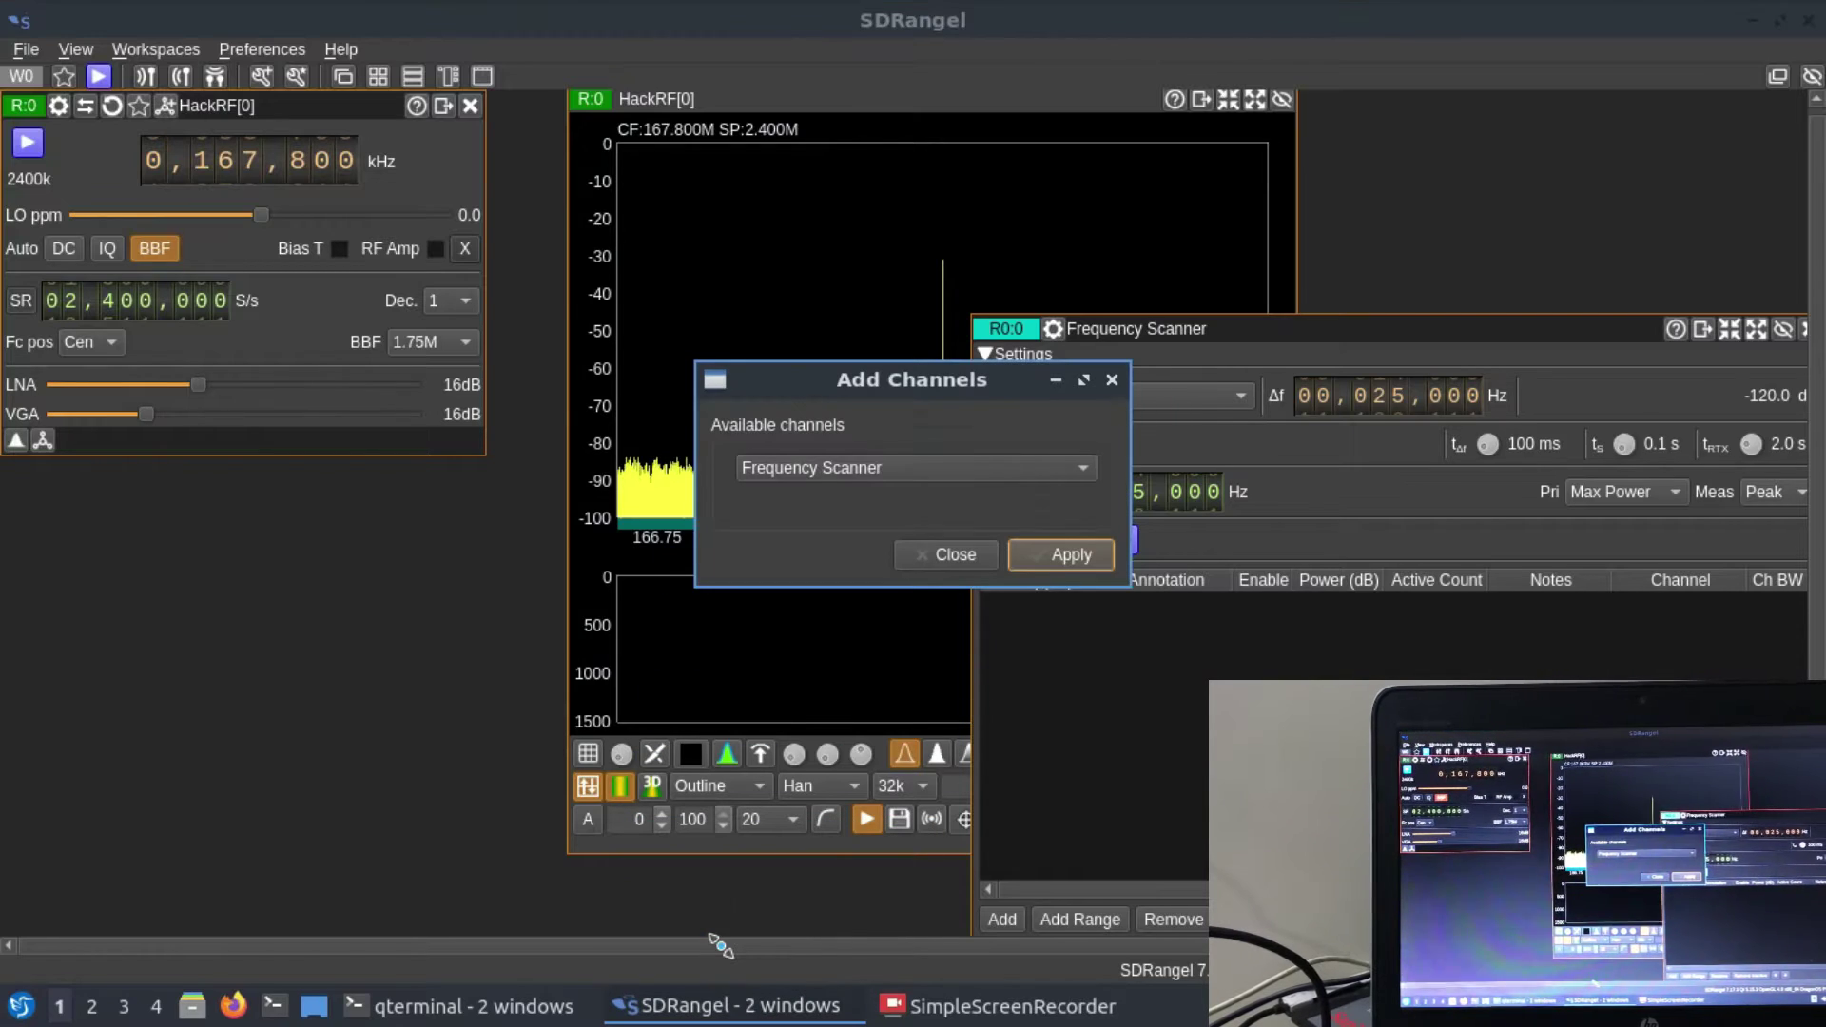
left_click(966, 558)
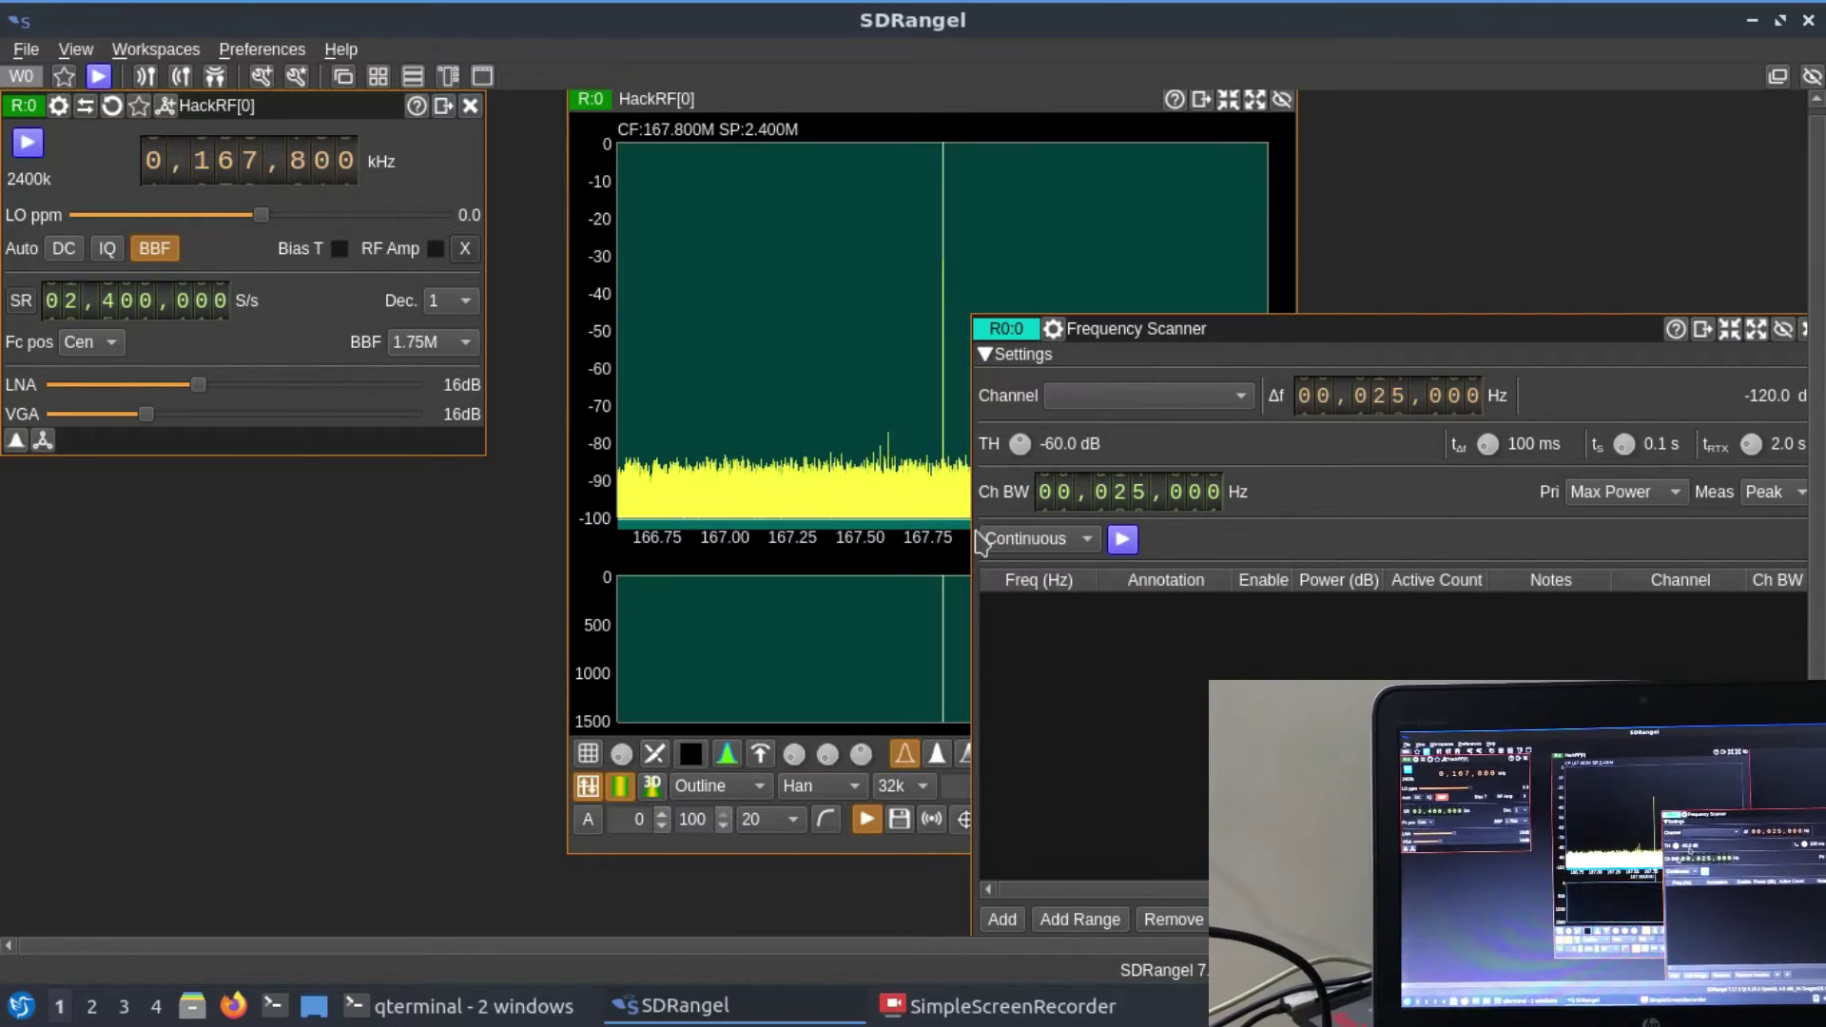
left_click_drag(1285, 334, 1138, 235)
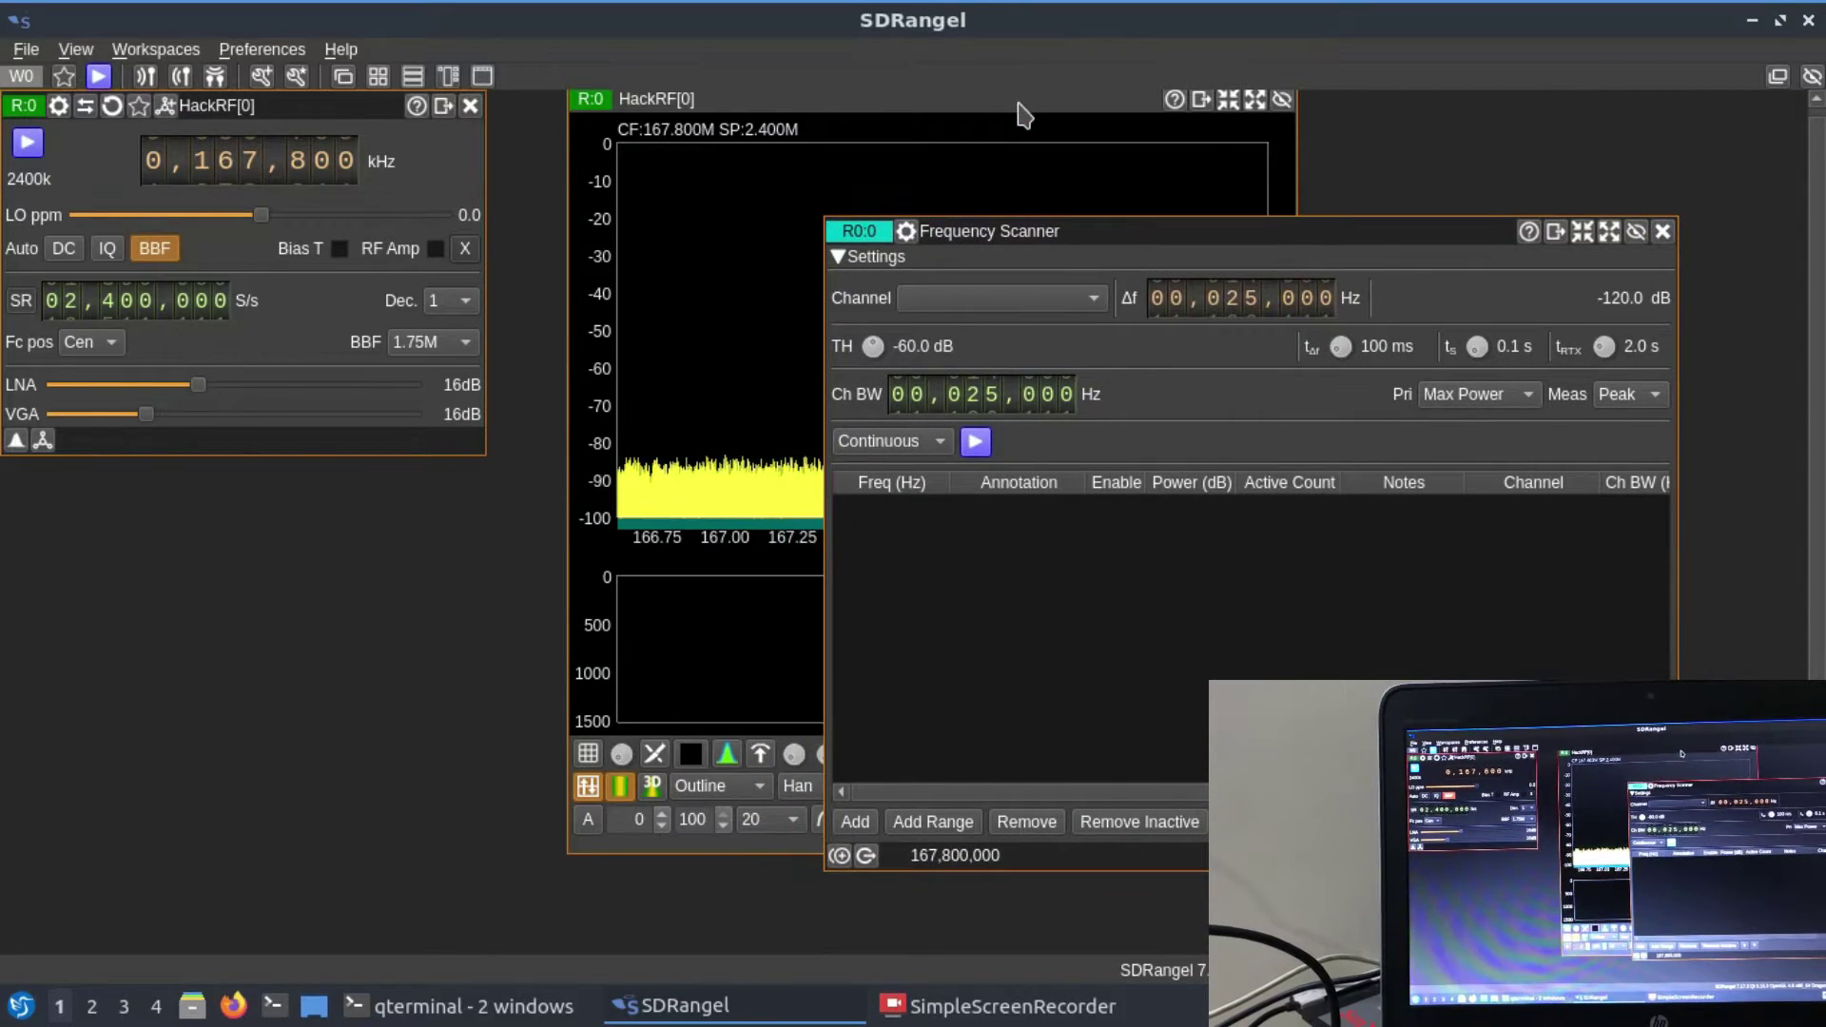
left_click_drag(1018, 105, 416, 314)
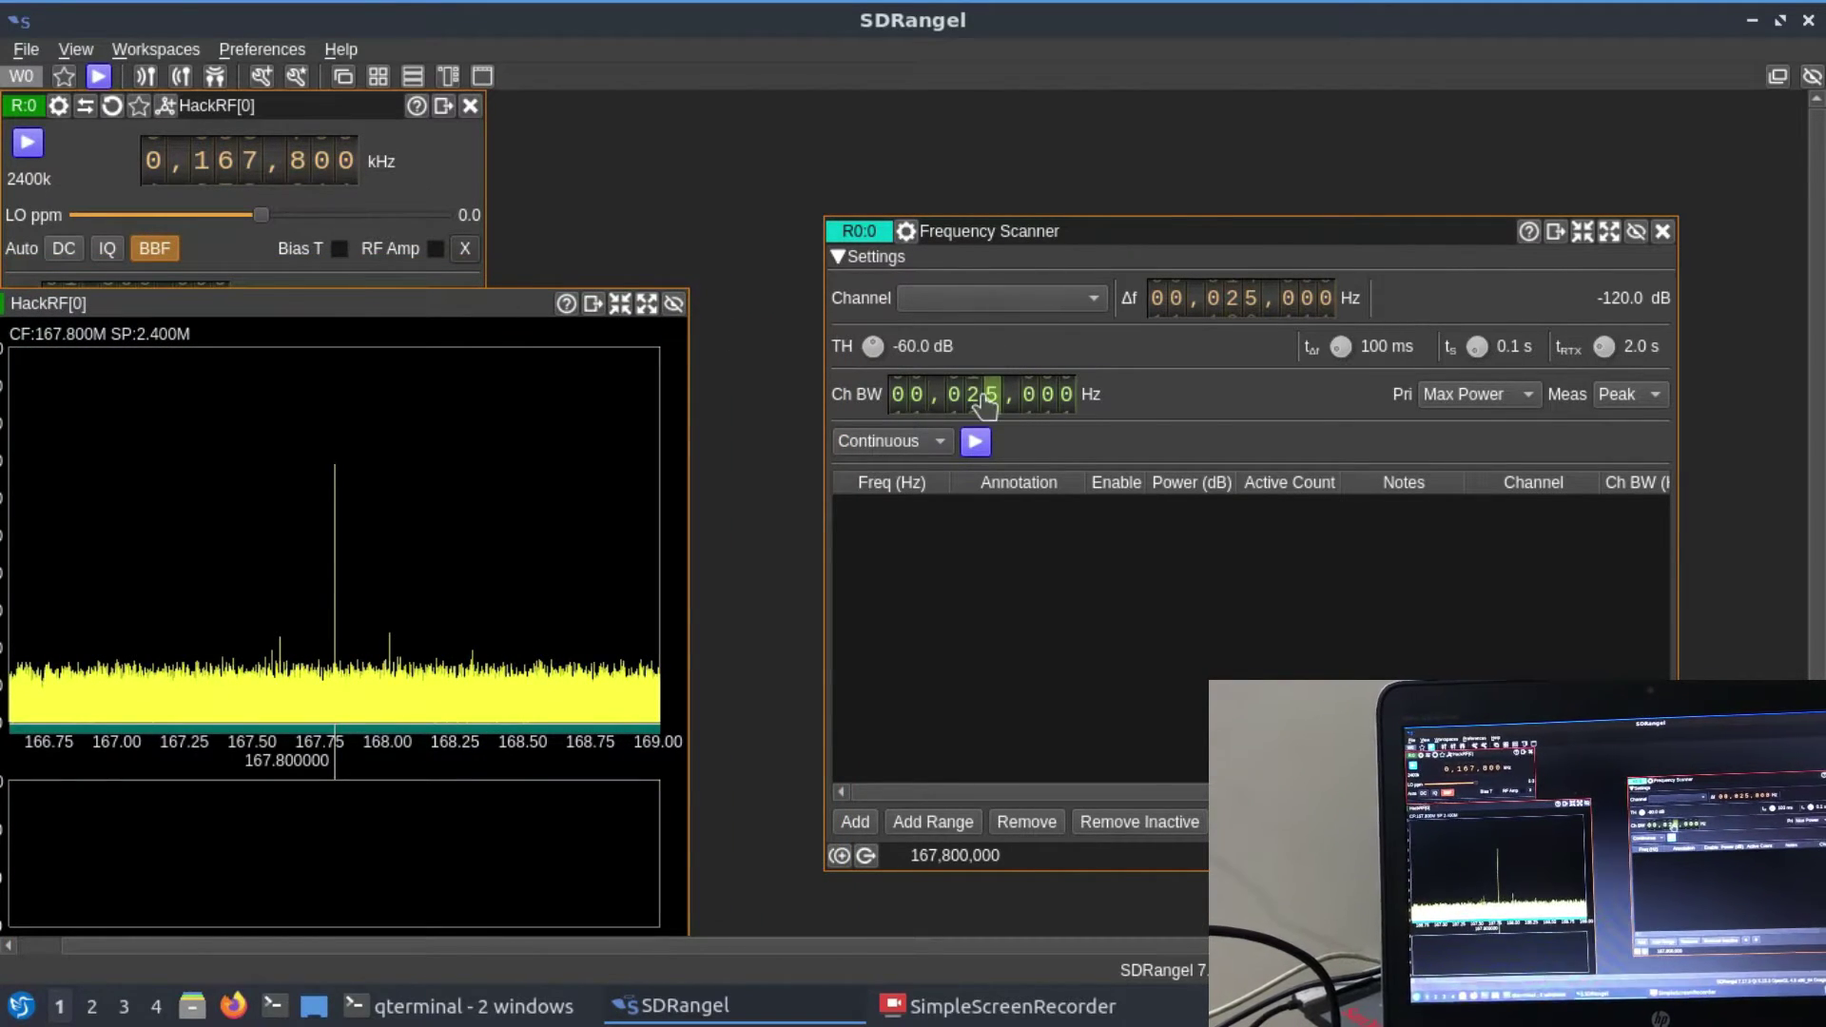
Add a 147,000,000–167,000,000 Hz range with 25000 Hz step to the scanner table
left_click(933, 822)
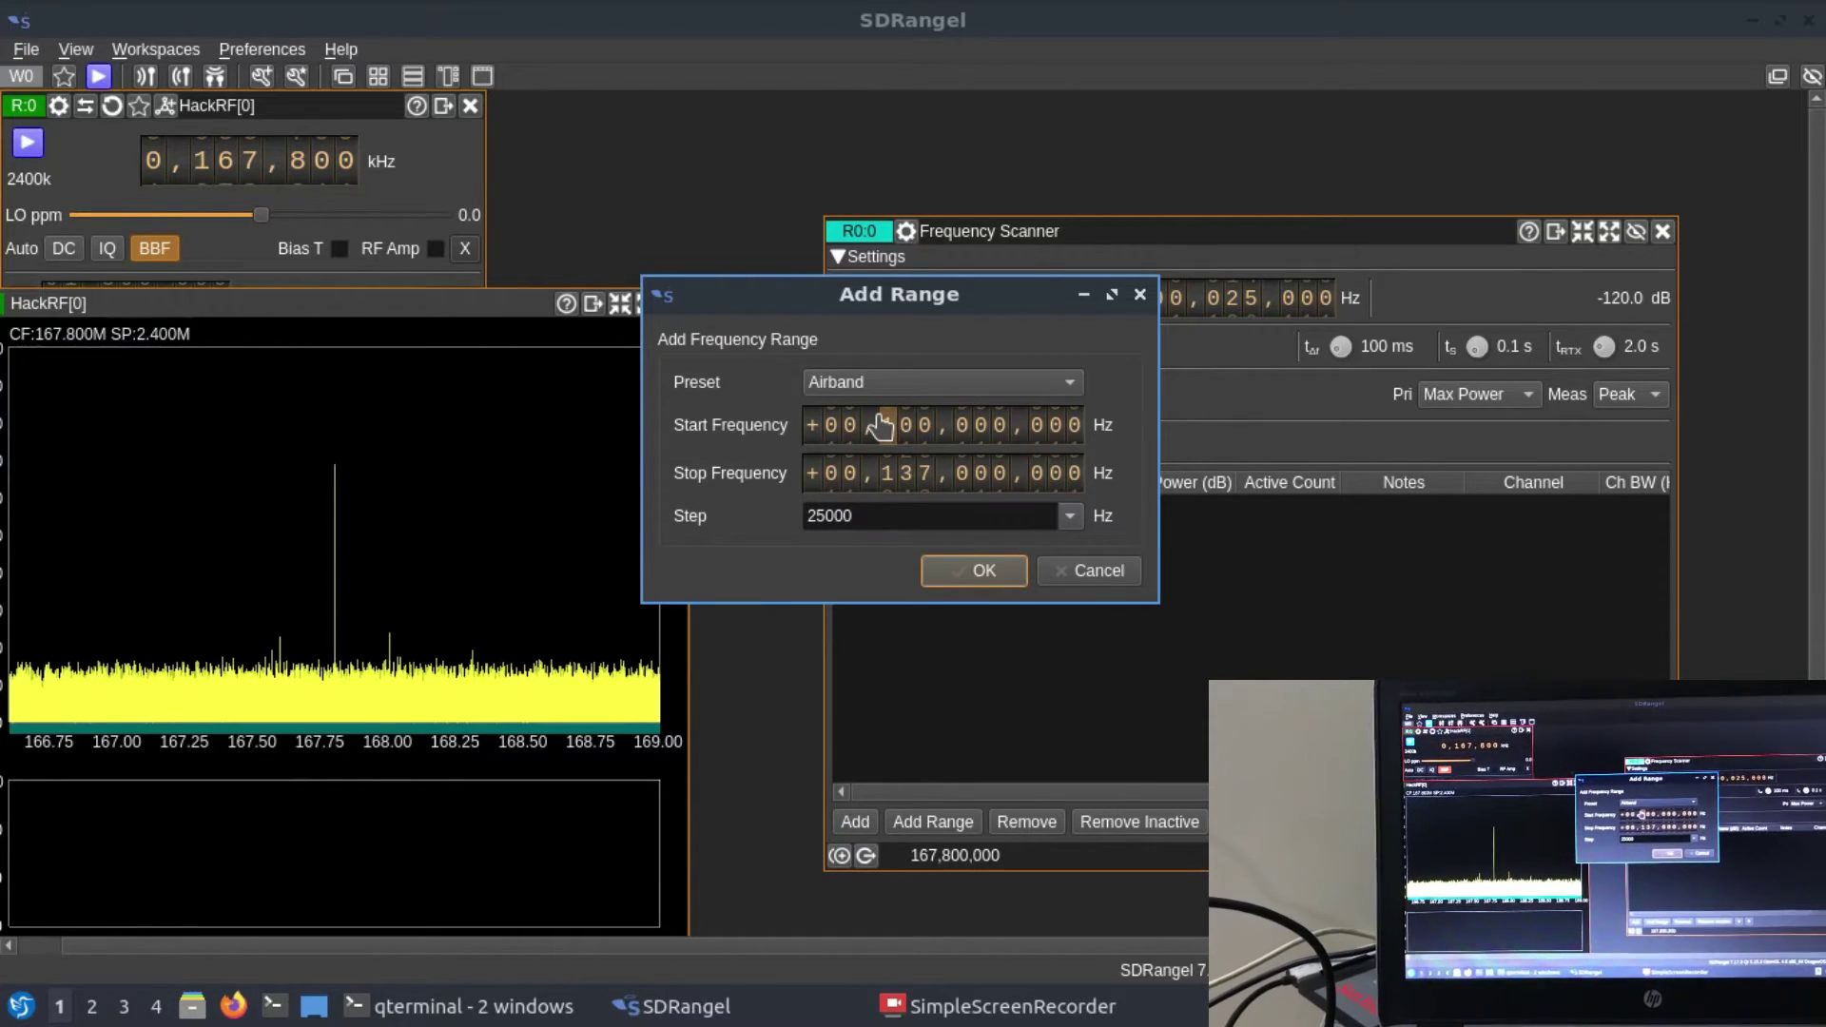
scroll(881, 425, "up", 1)
scroll(902, 430, "up", 1)
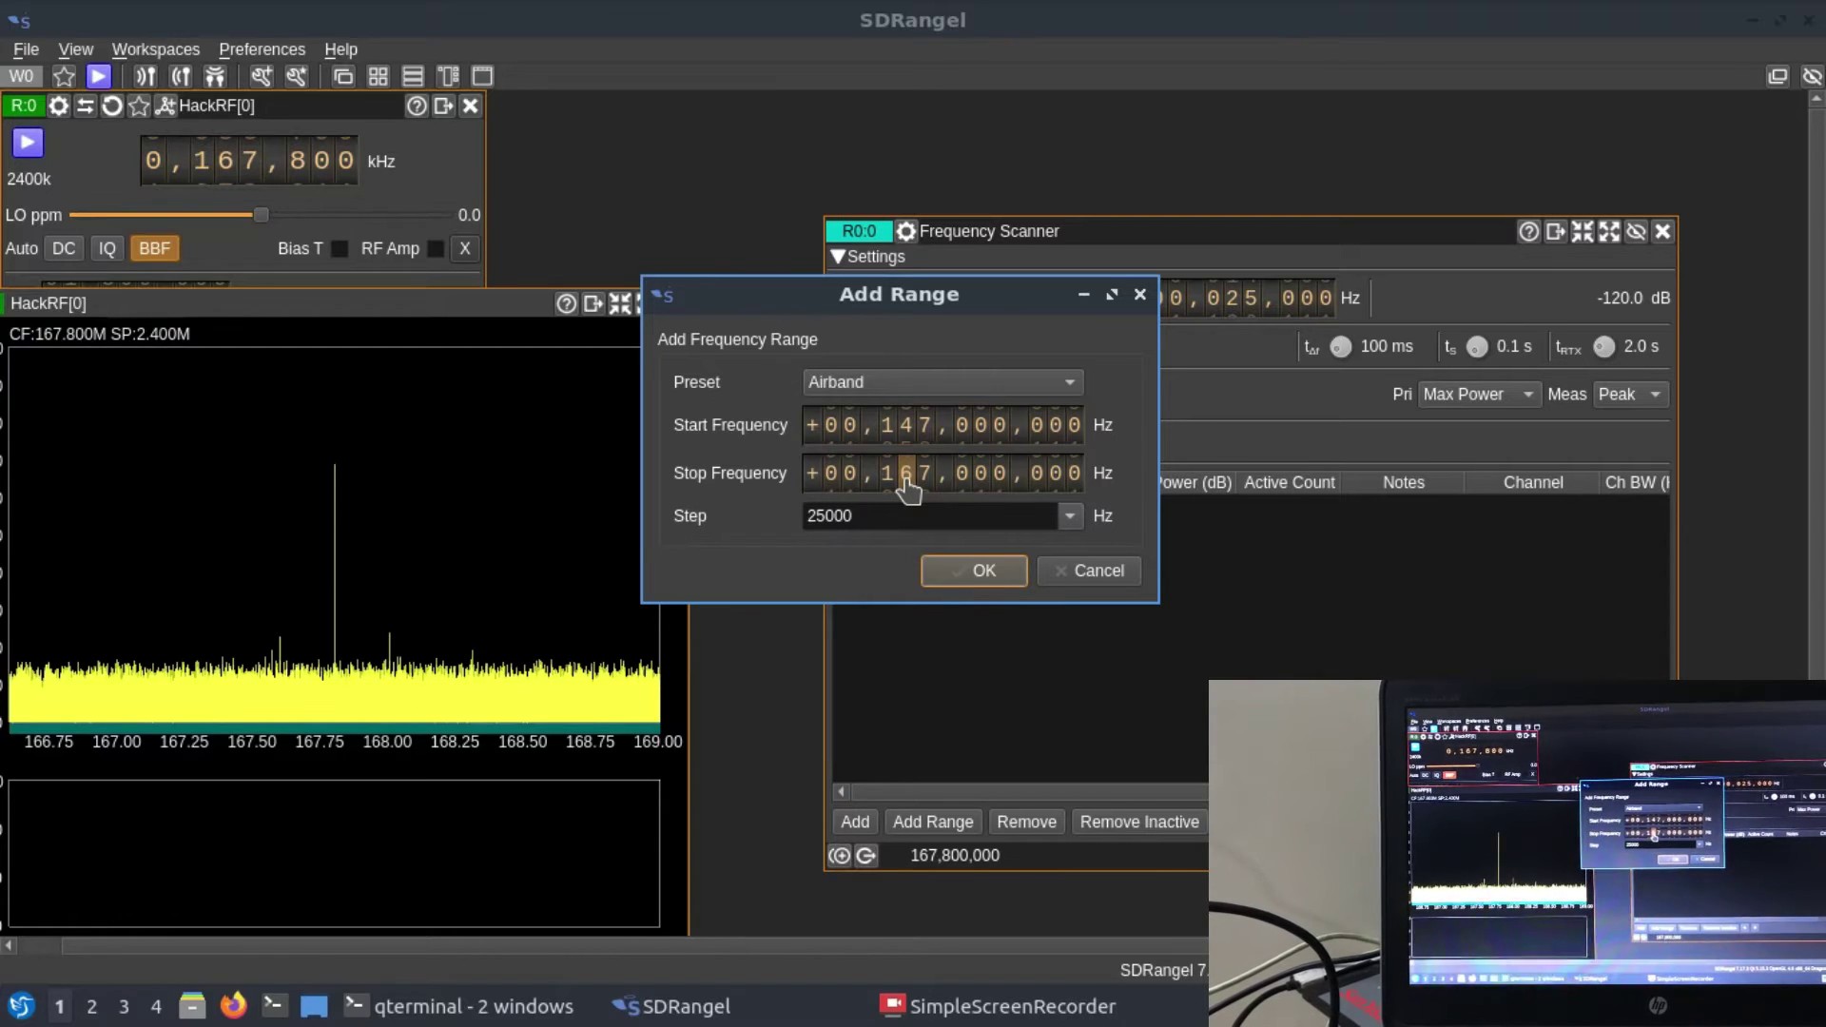
left_click(964, 574)
left_click(964, 574)
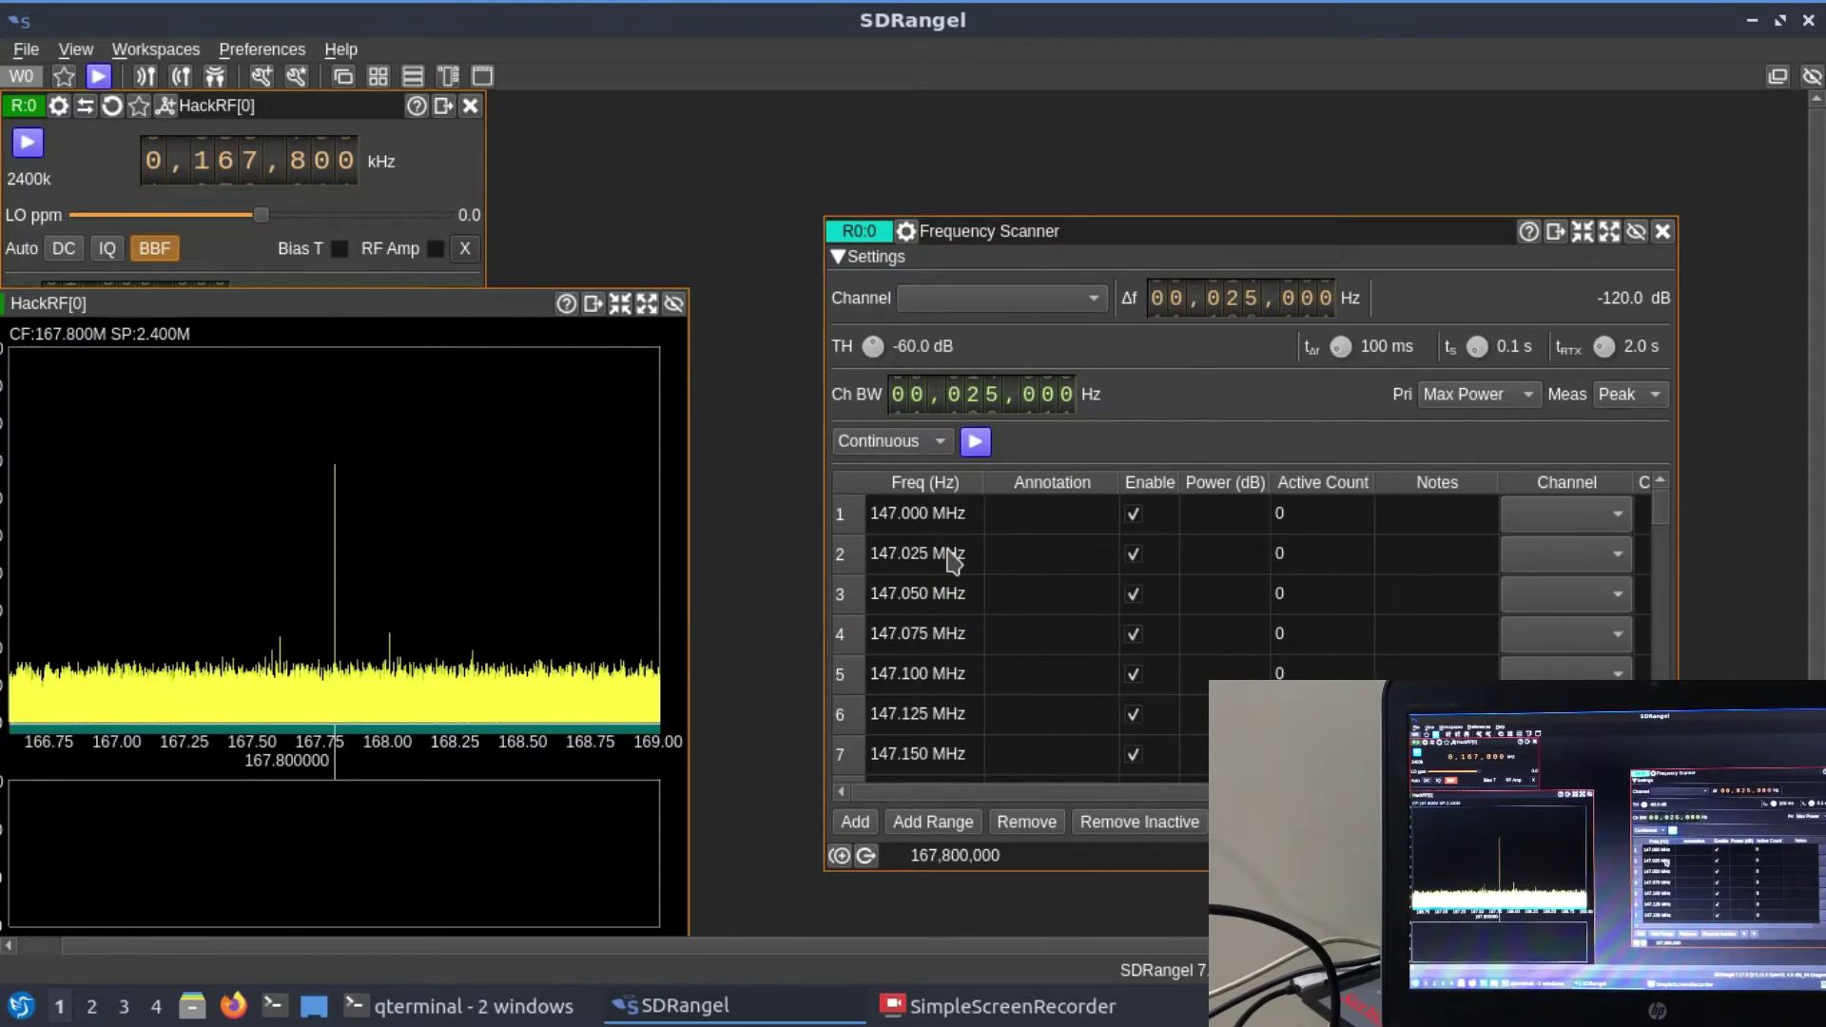
Keep Continuous run mode, start the scanner, and start the HackRF receiver streaming
left_click(919, 445)
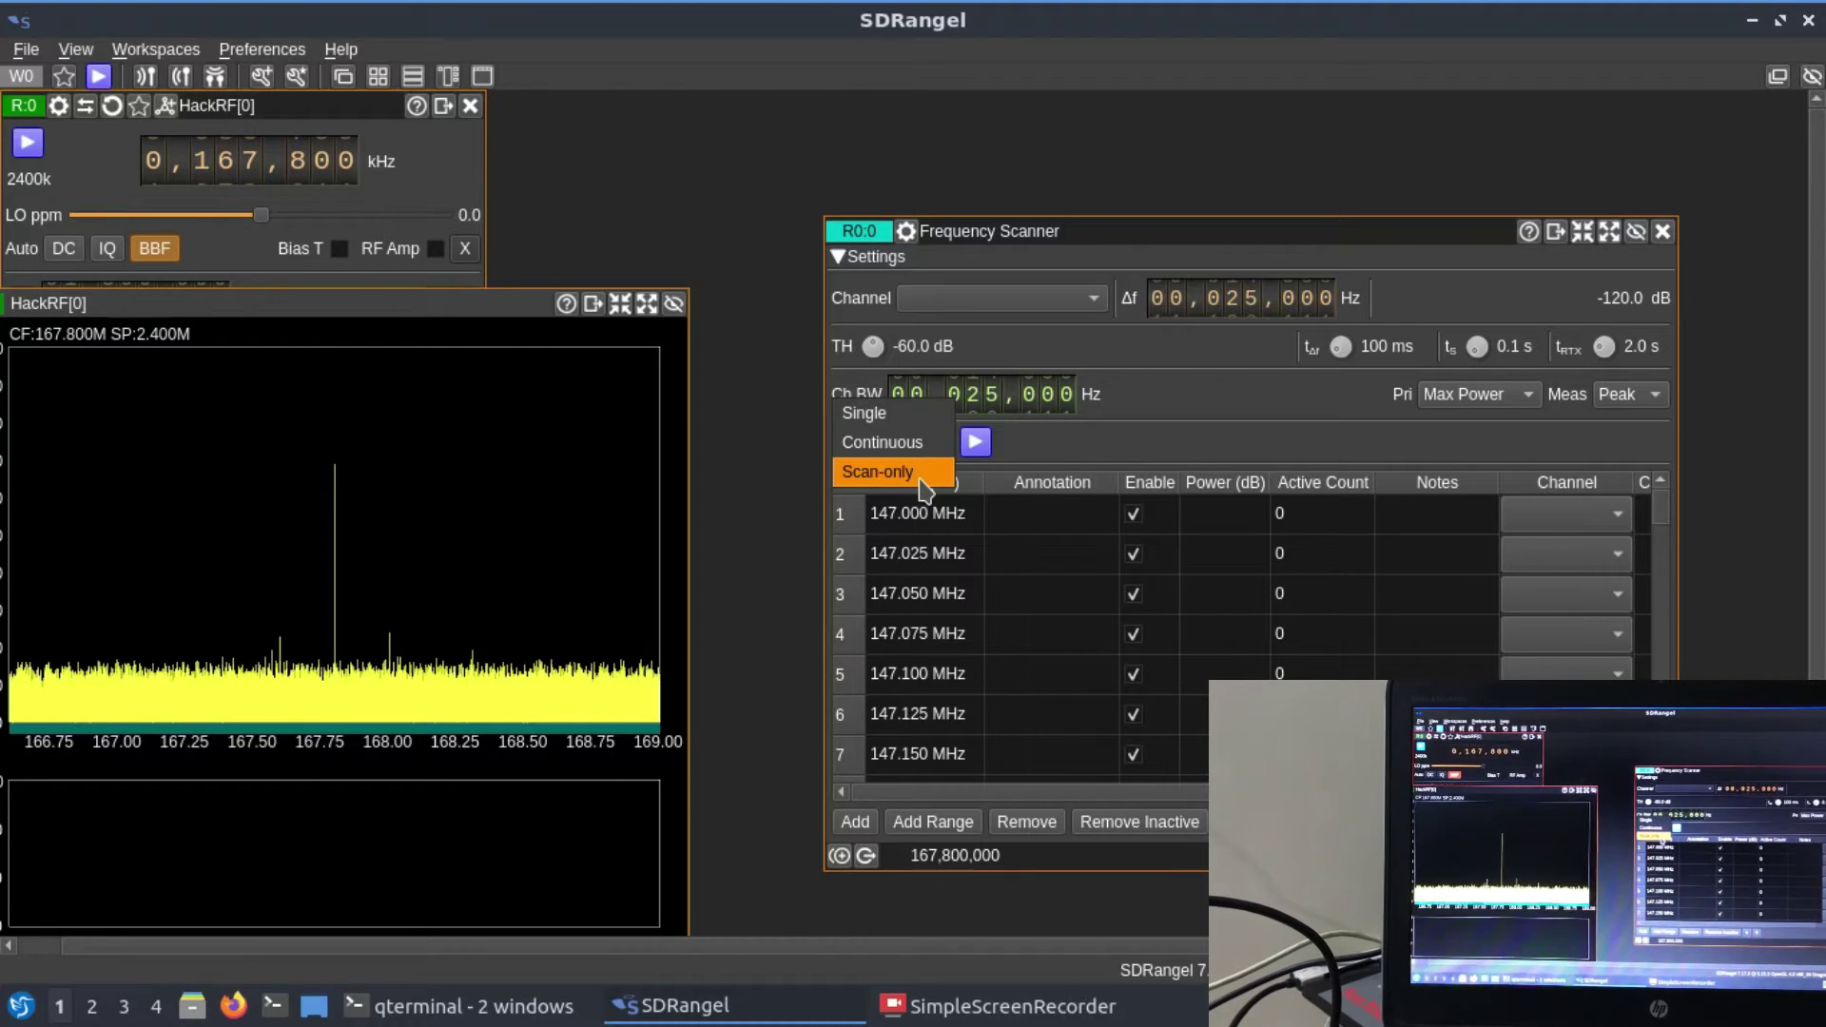
left_click(1127, 428)
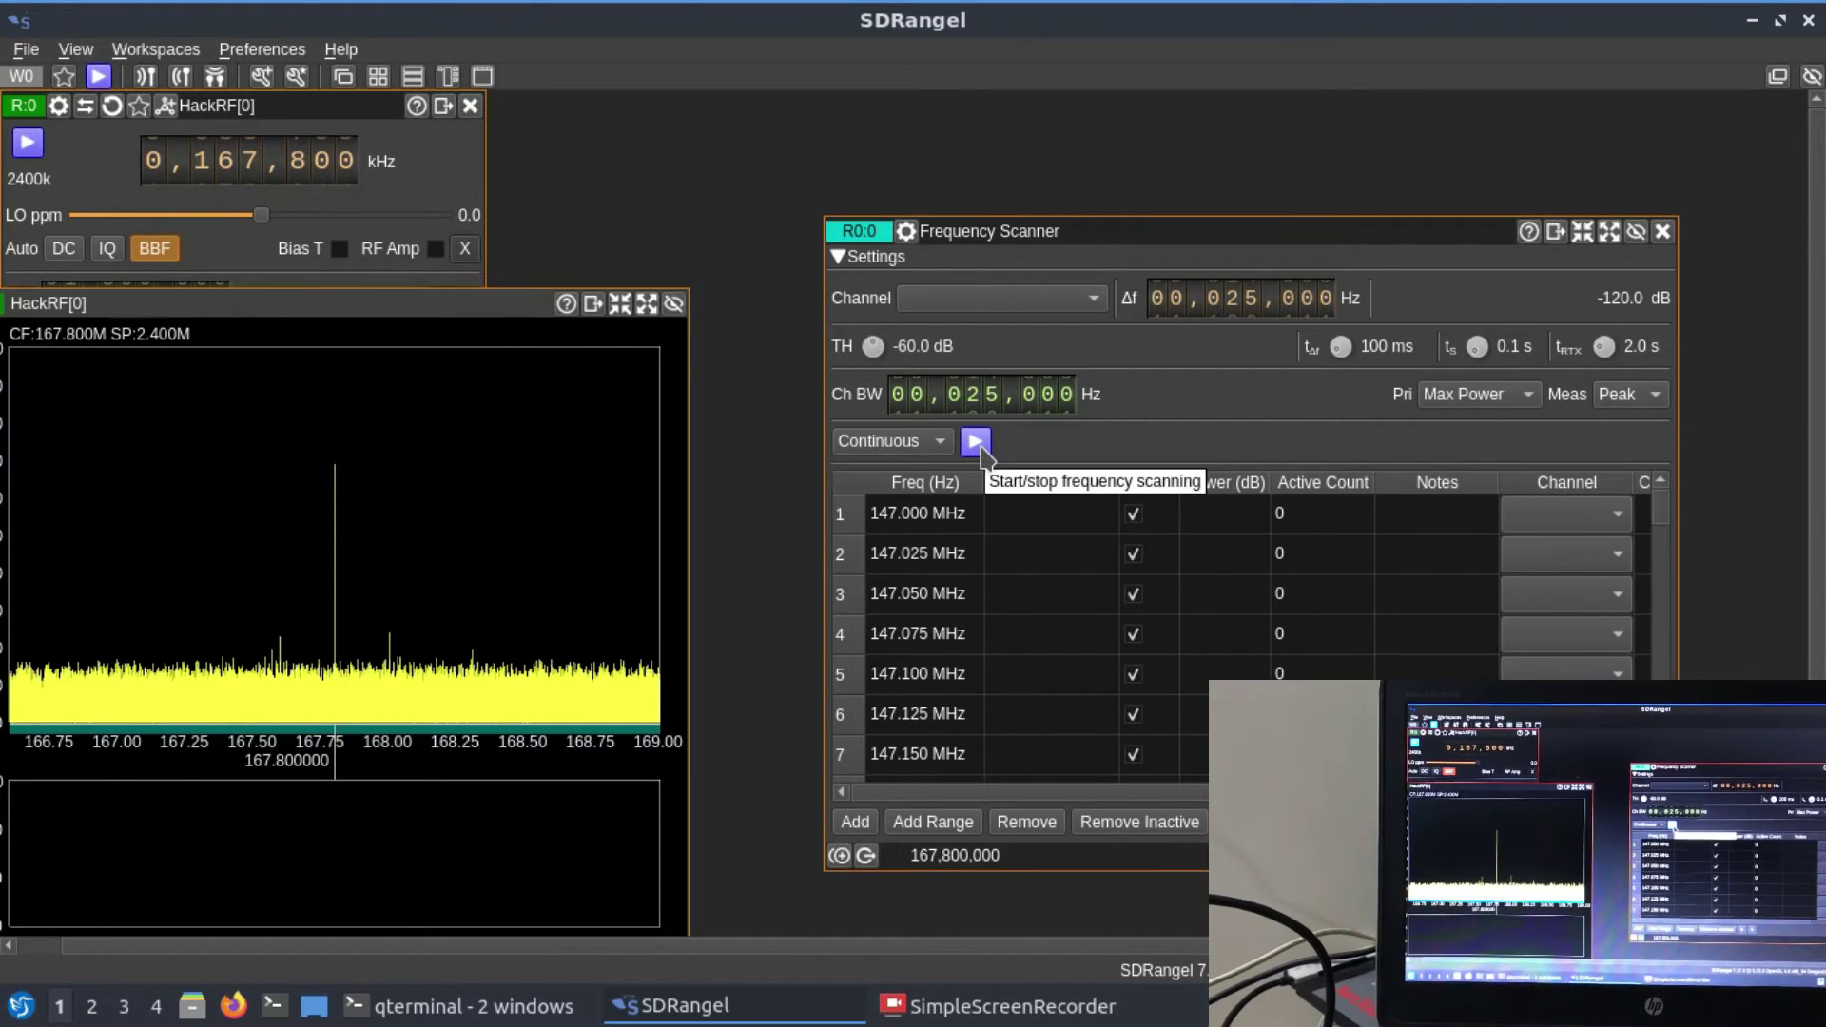
left_click(976, 443)
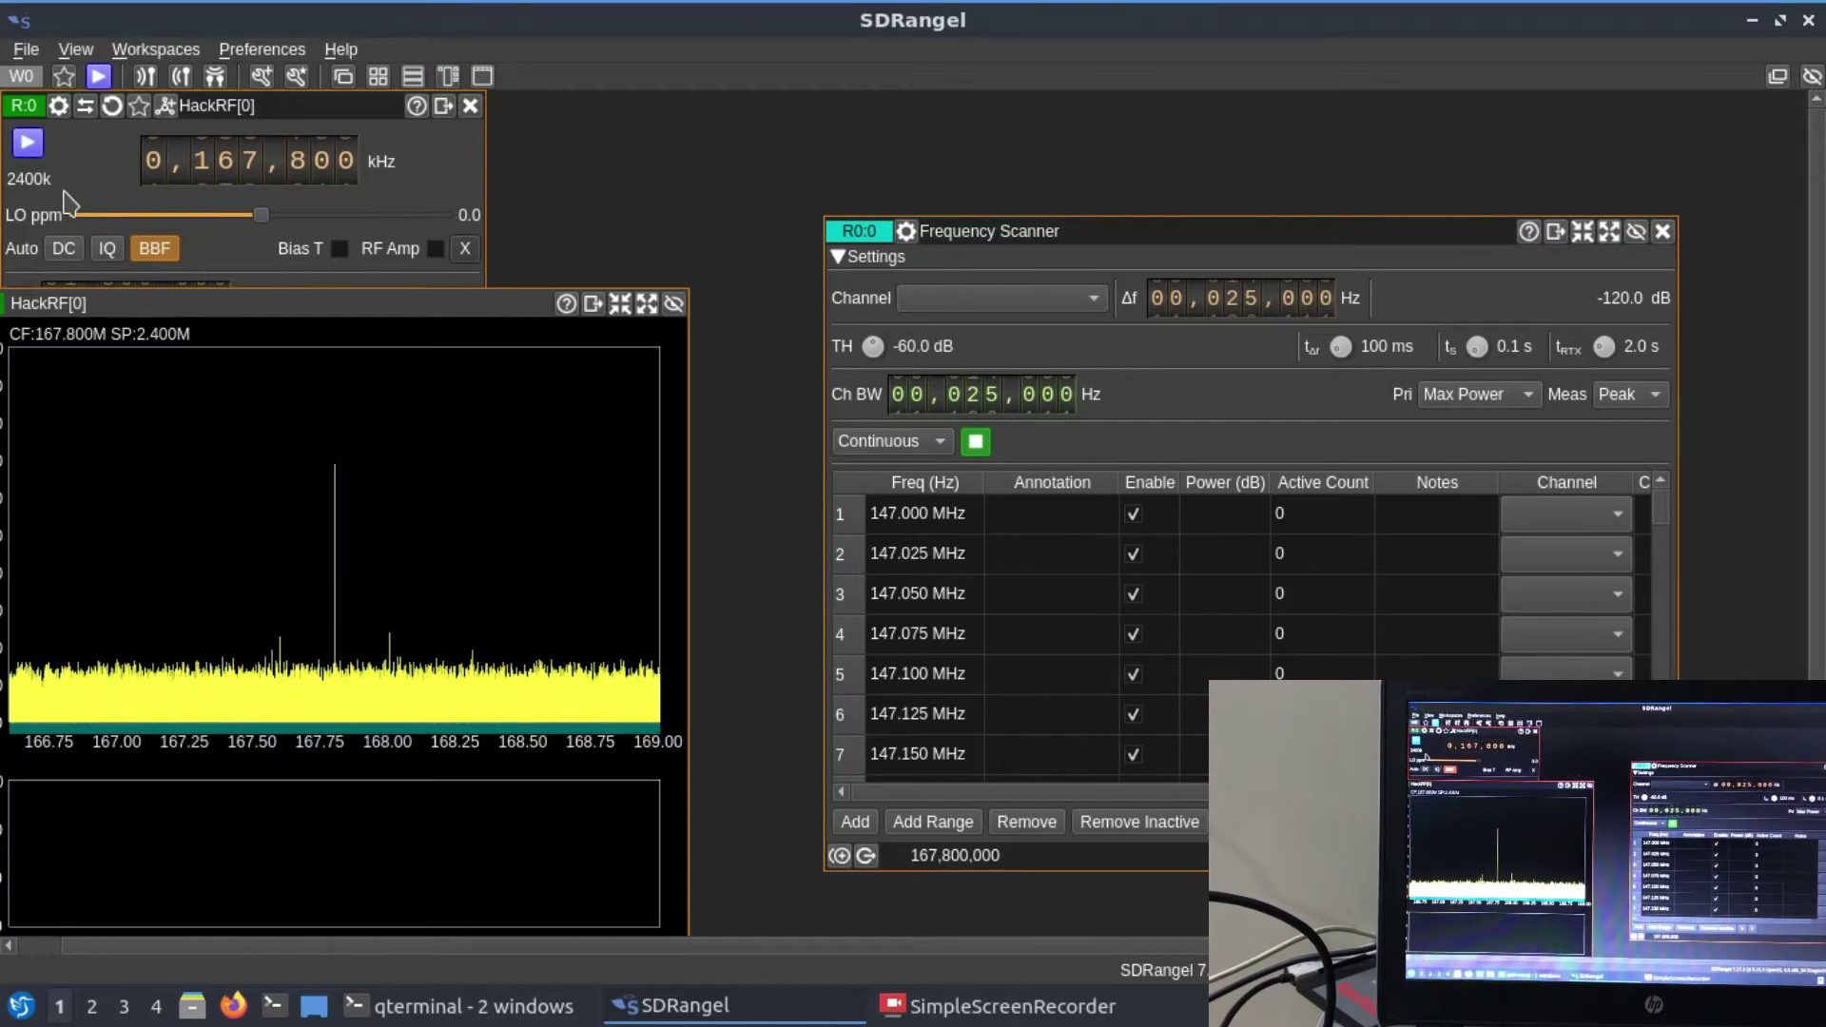
left_click(35, 145)
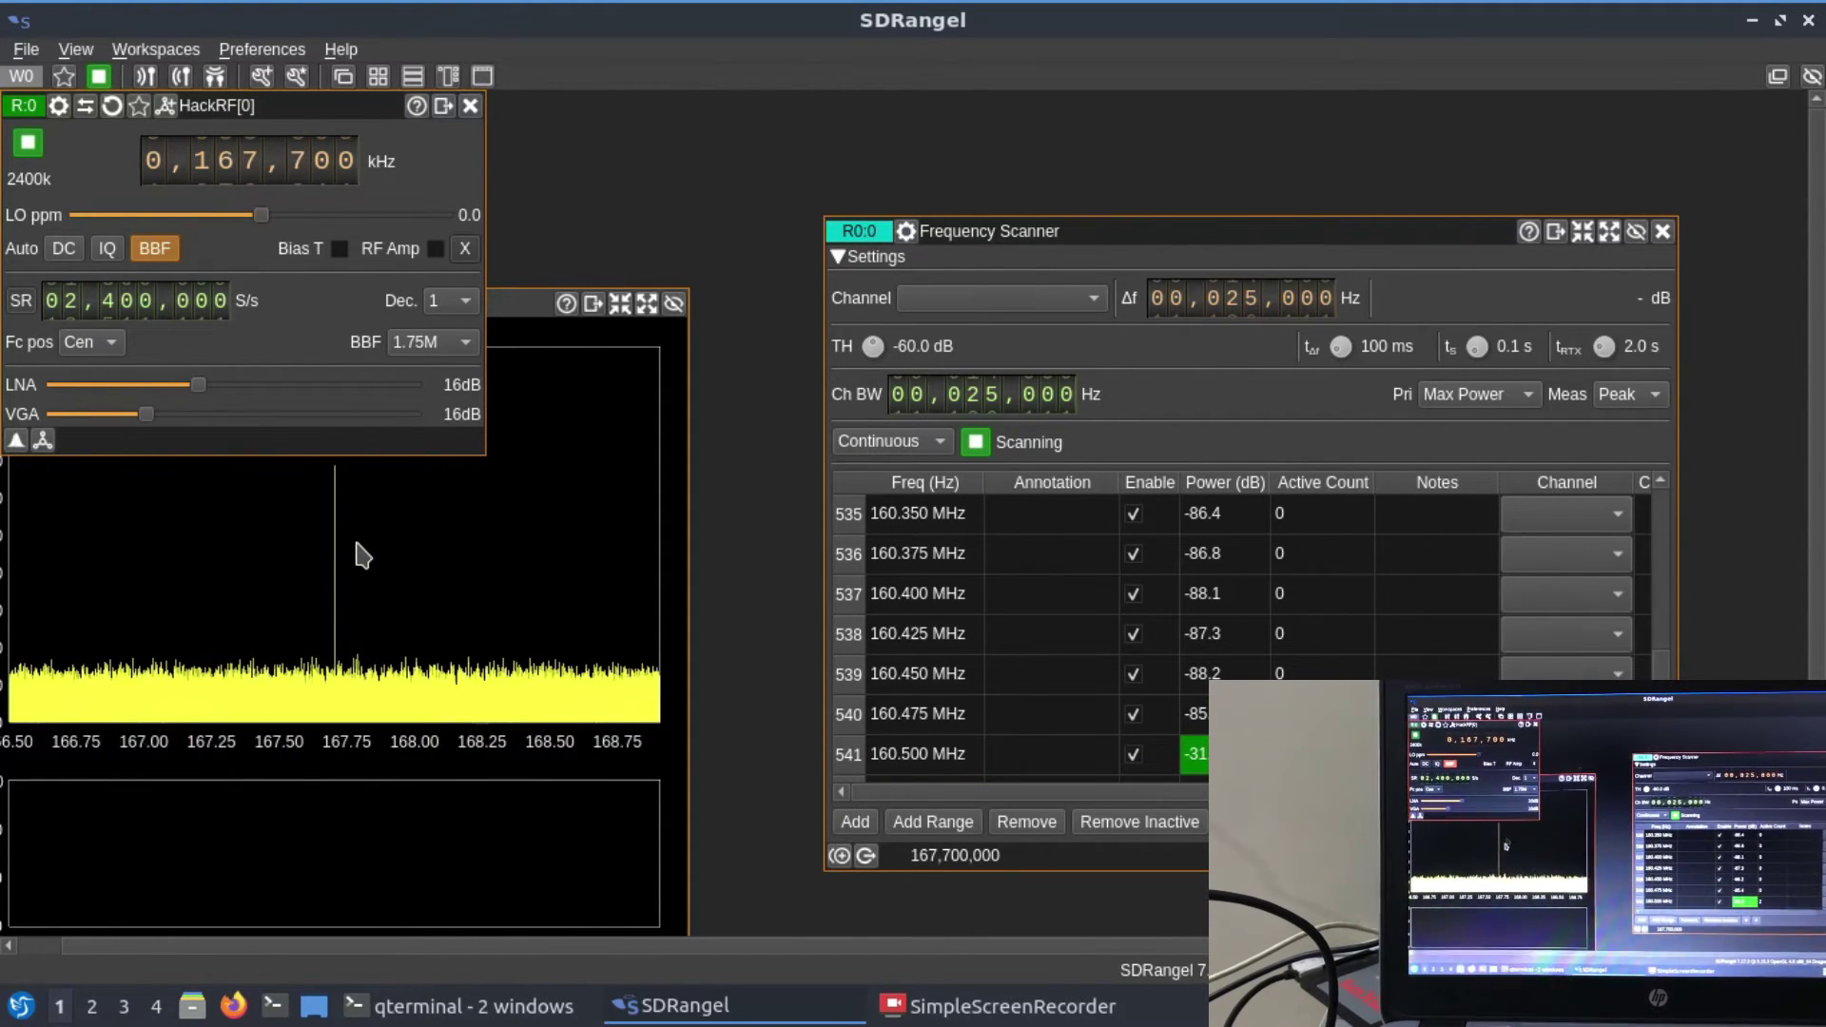
Raise the spectrum window, set Pri to Table Order, and keep Meas on Peak
left_click(515, 303)
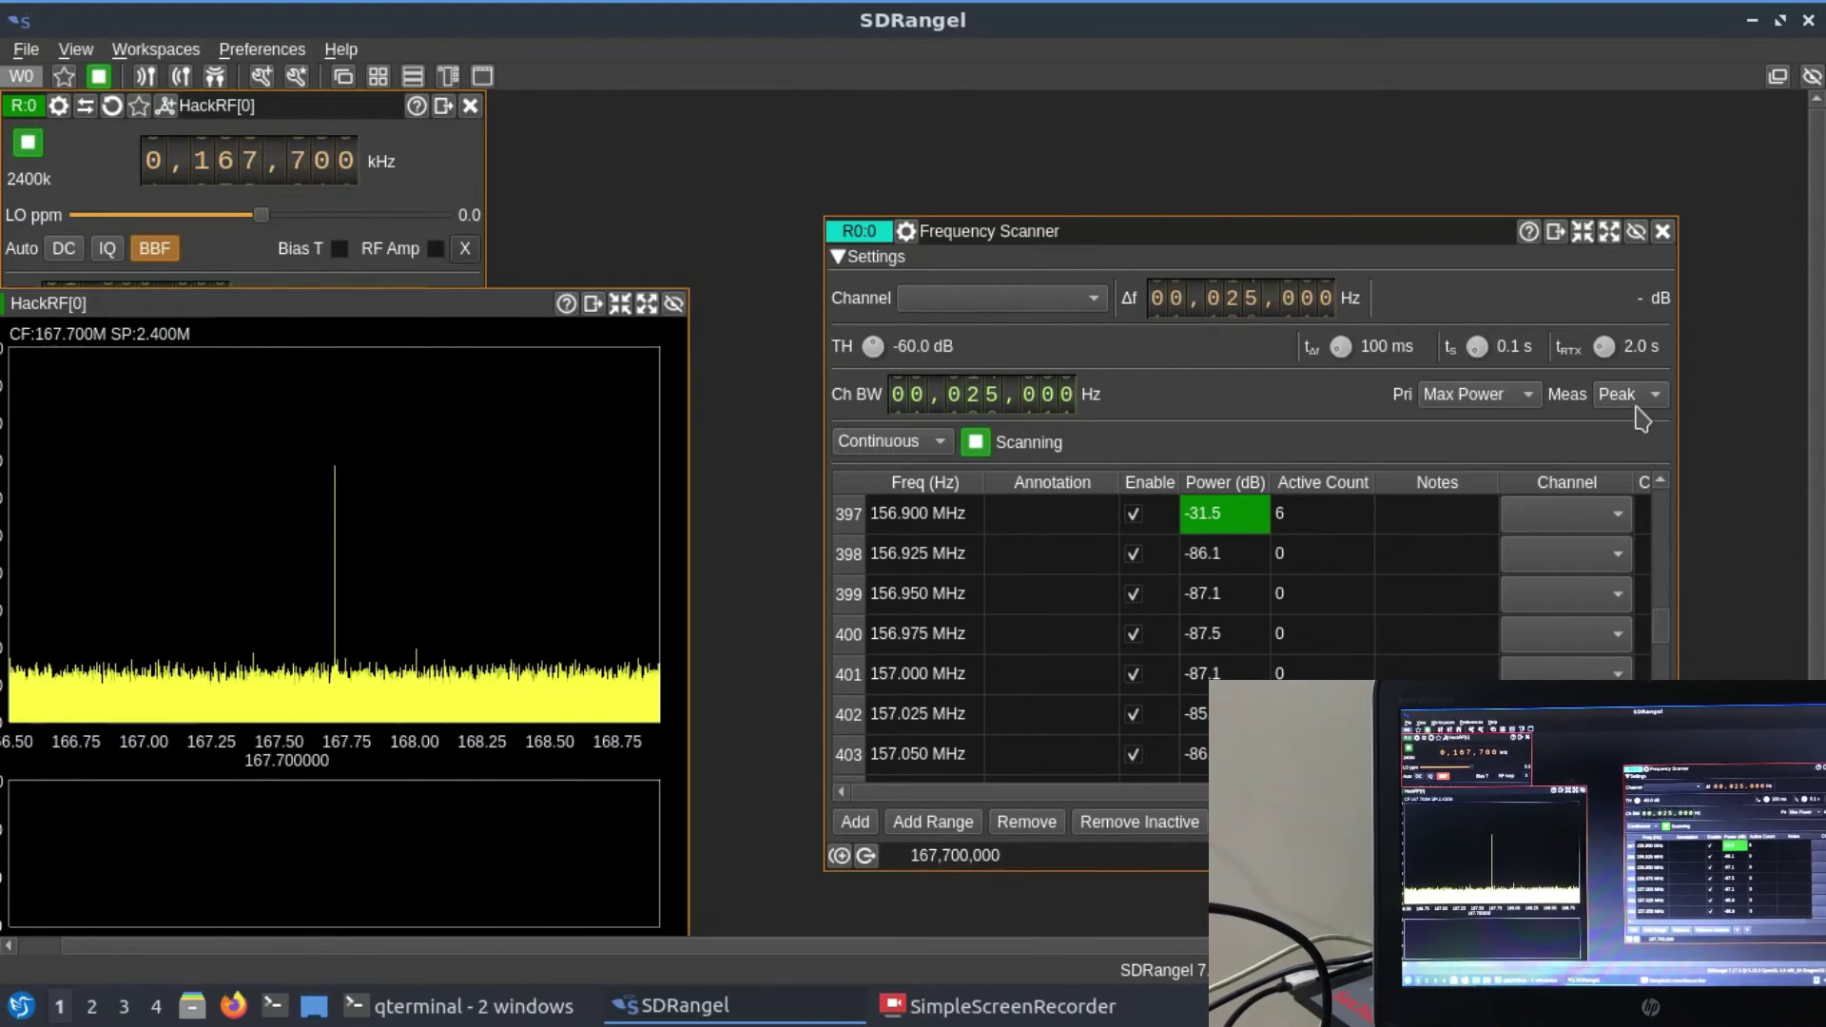
left_click(1529, 396)
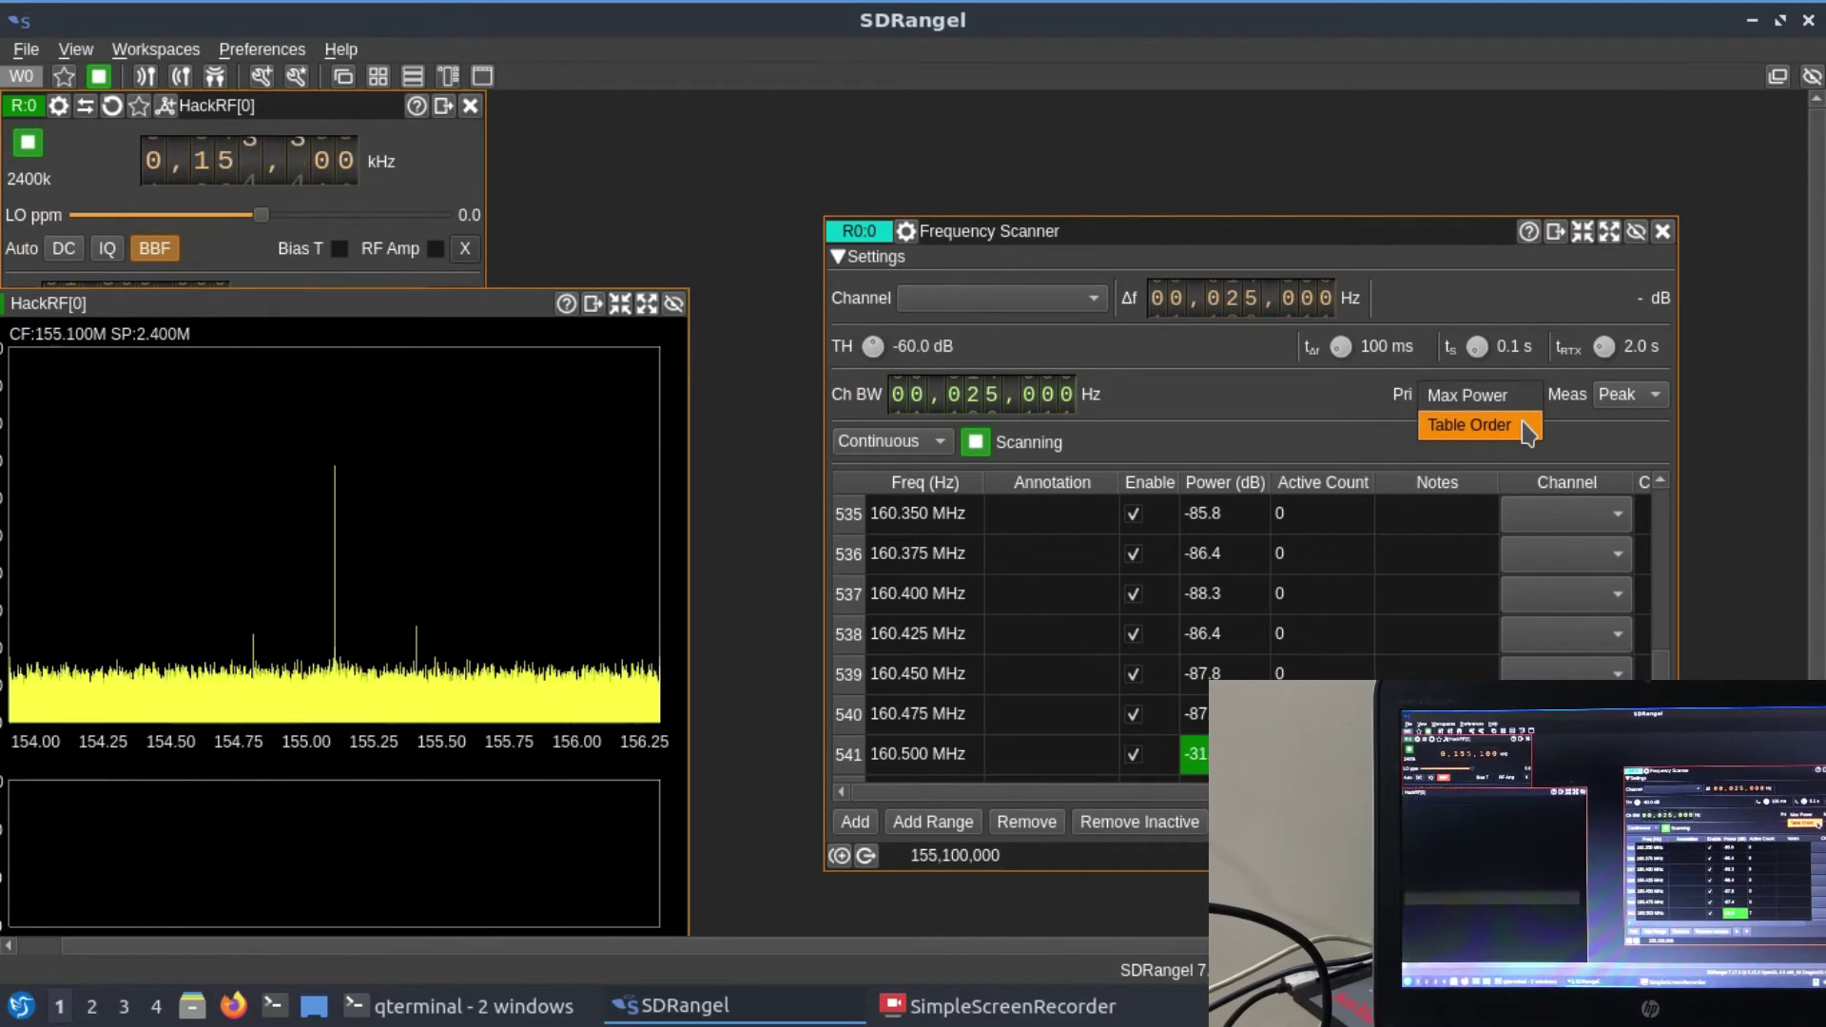
left_click(1522, 425)
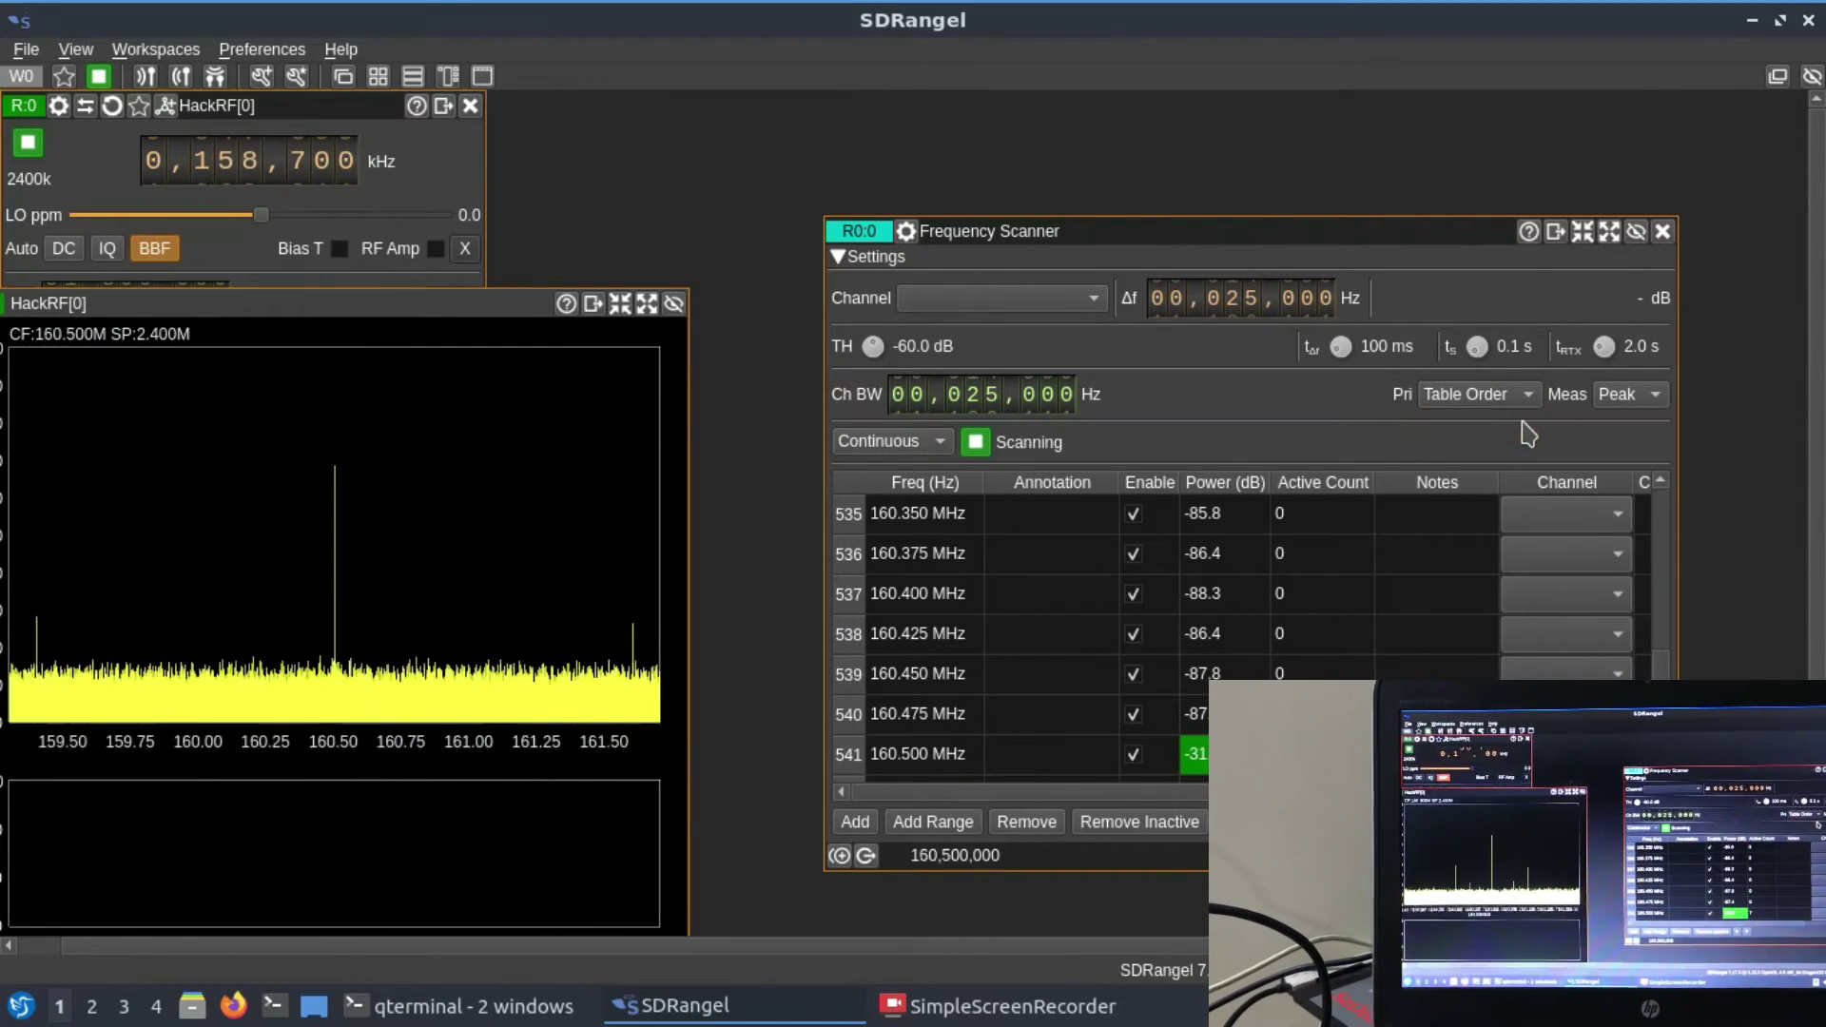
left_click(1646, 396)
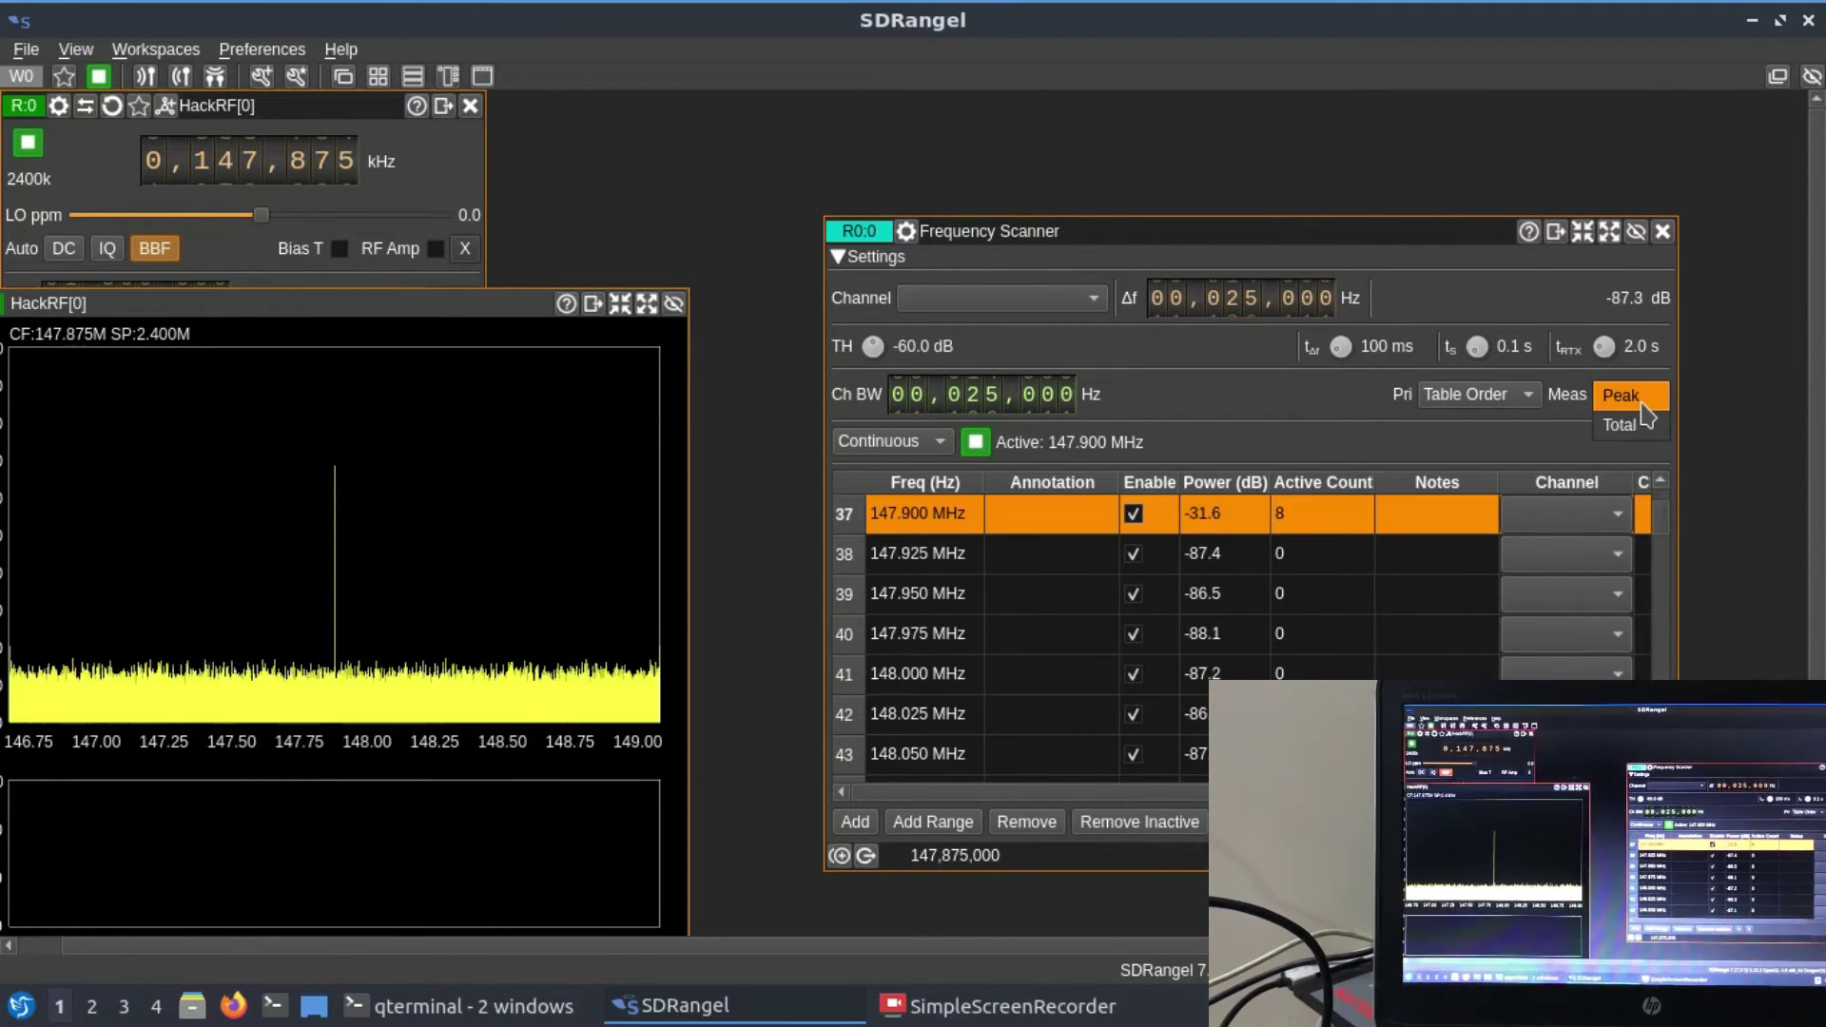
left_click(1642, 406)
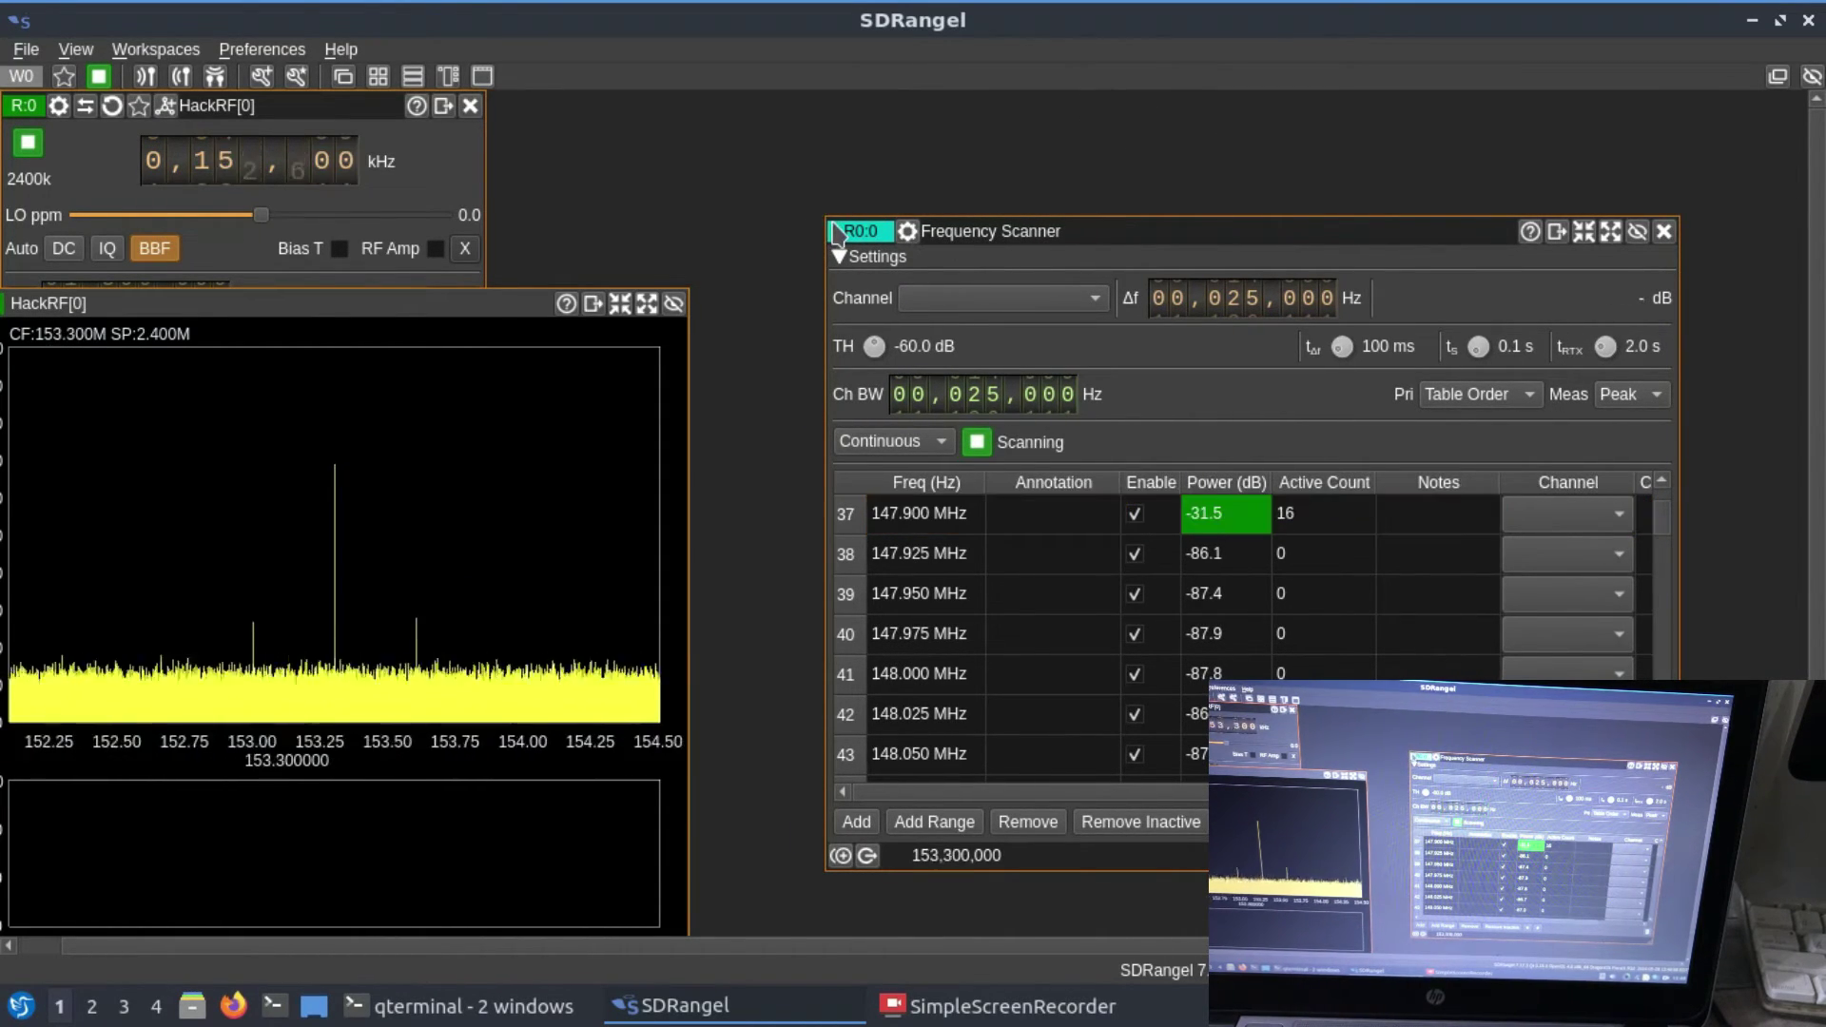
Enlarge the Frequency Scanner window and remove all inactive channels from its table
left_click_drag(819, 209, 657, 129)
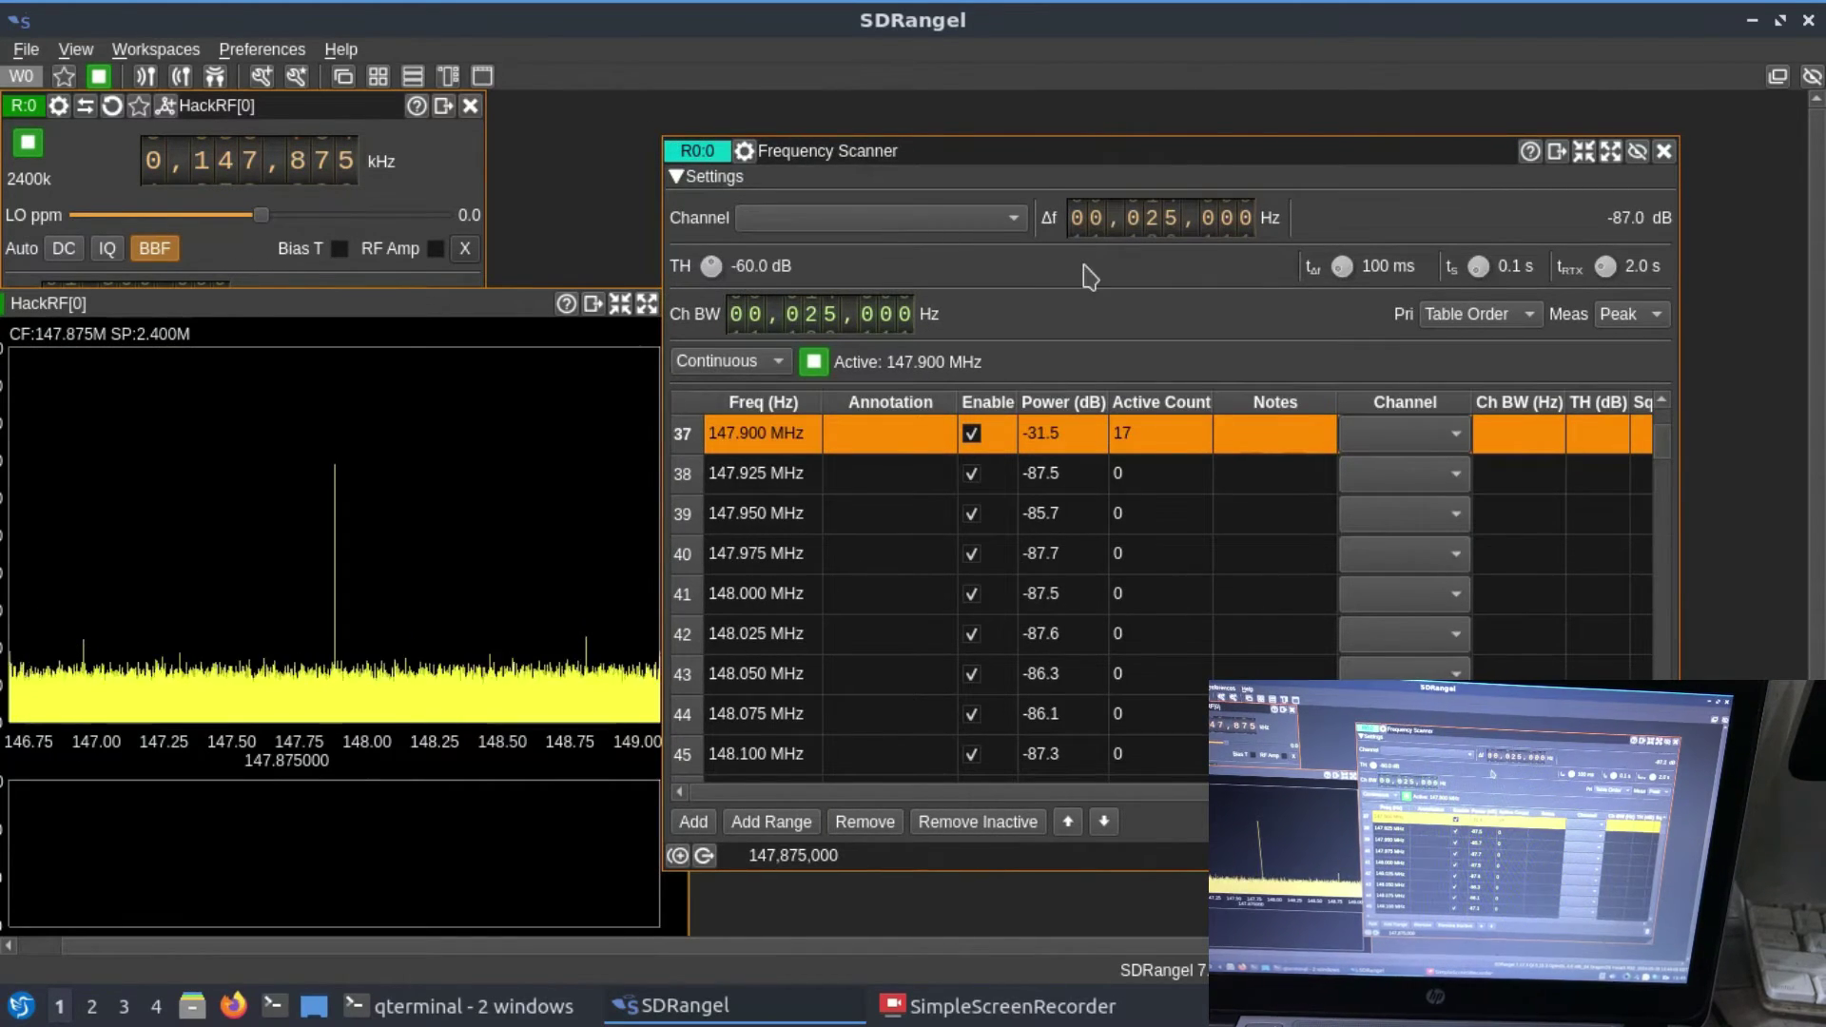
left_click_drag(1678, 870, 1810, 928)
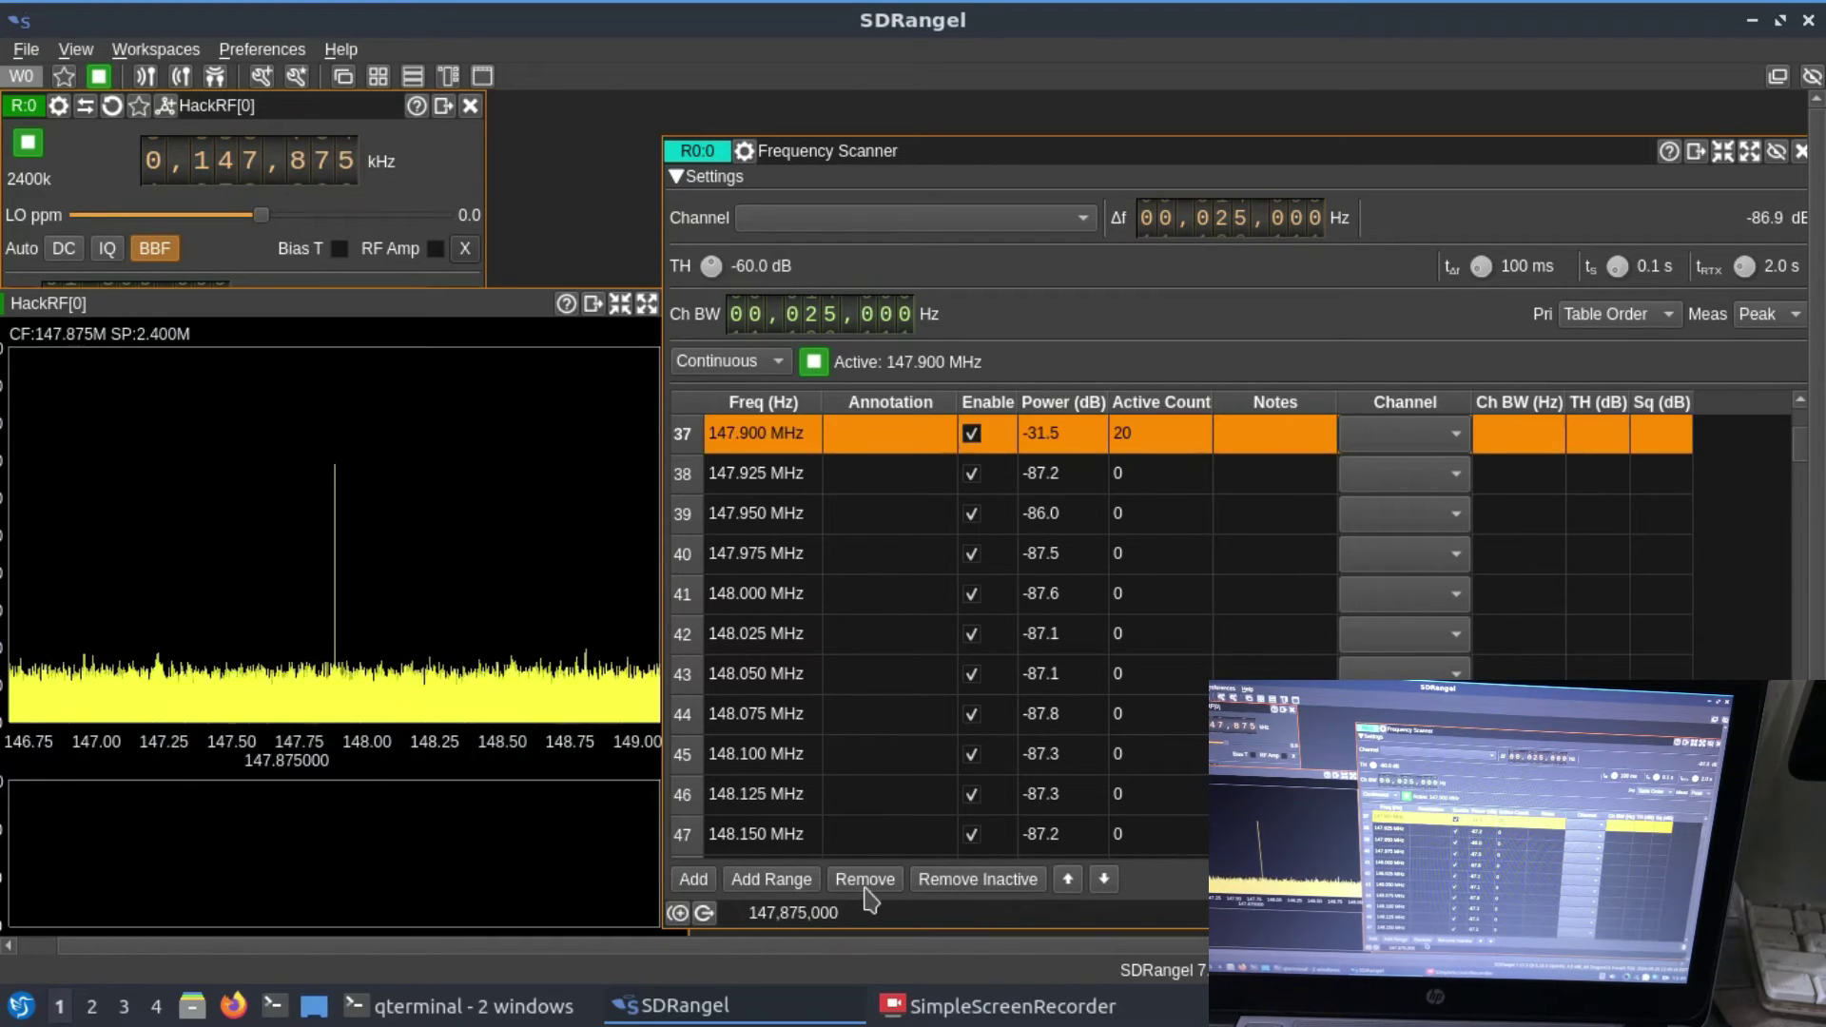
left_click(1001, 891)
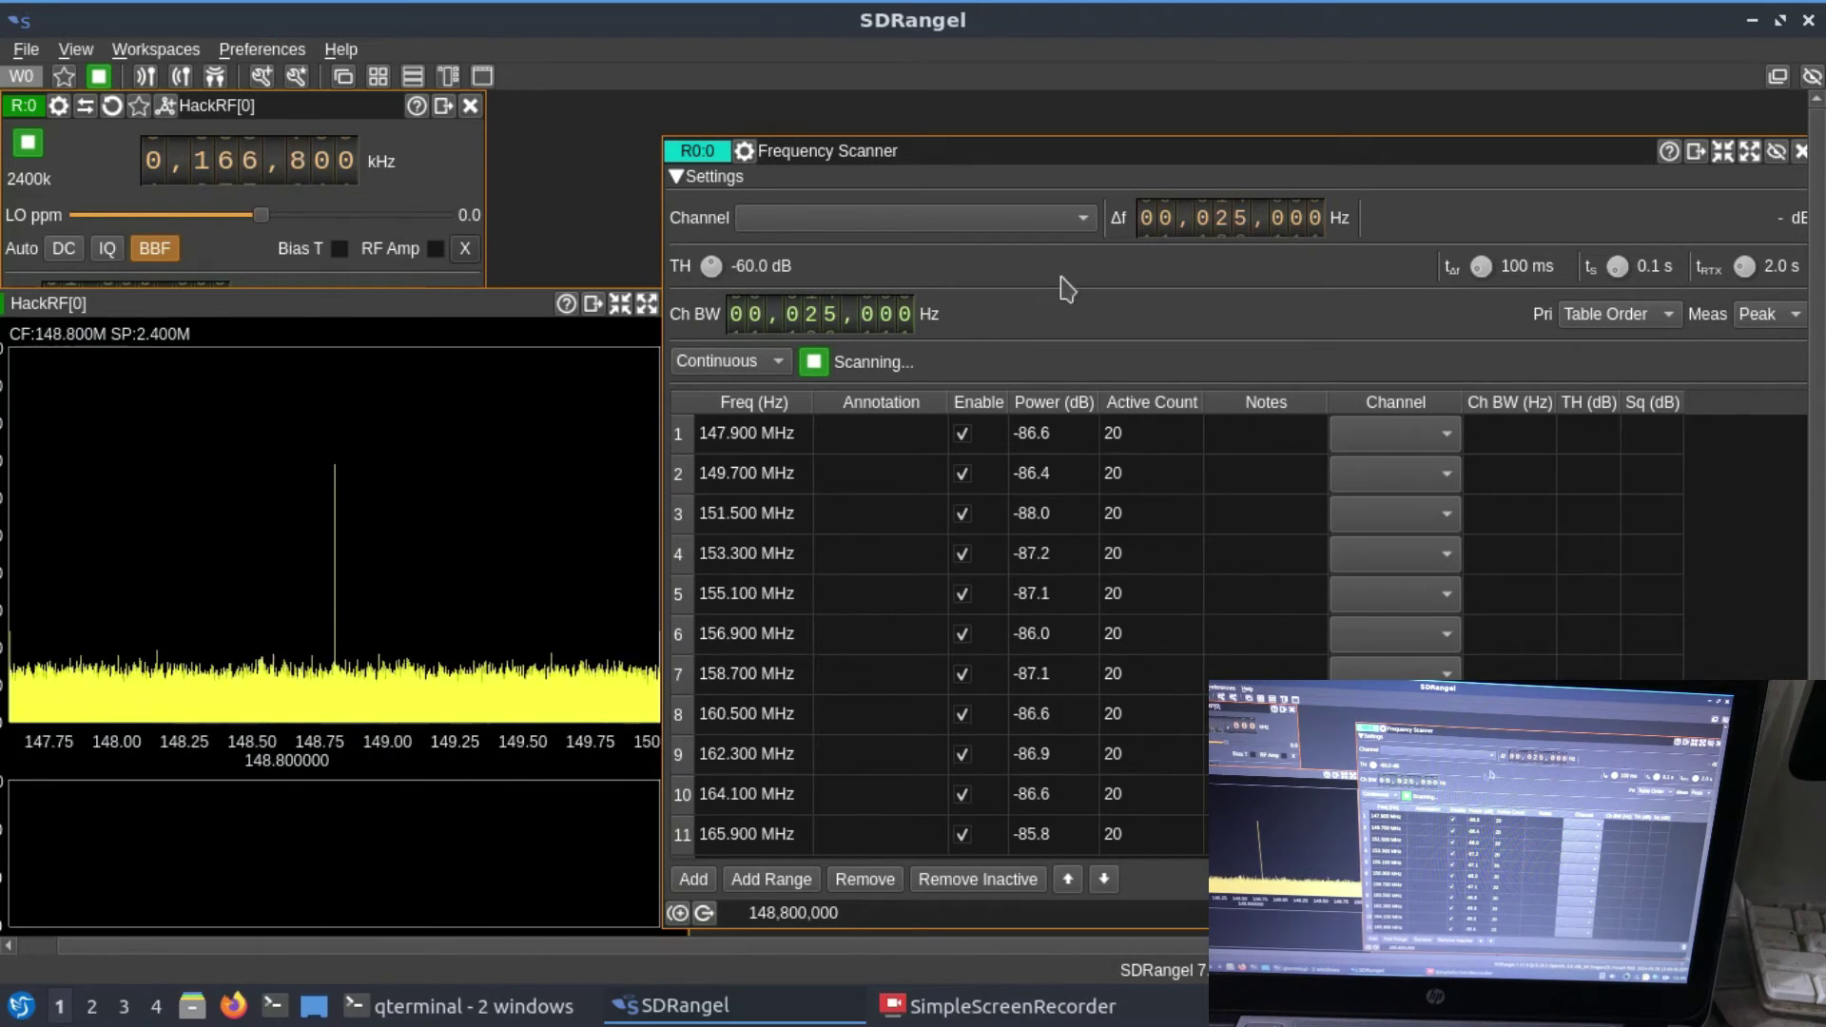
Stop scanning and the HackRF, then add the Broadcast FM preset (87.5–108 MHz, 100 kHz steps)
left_click(815, 370)
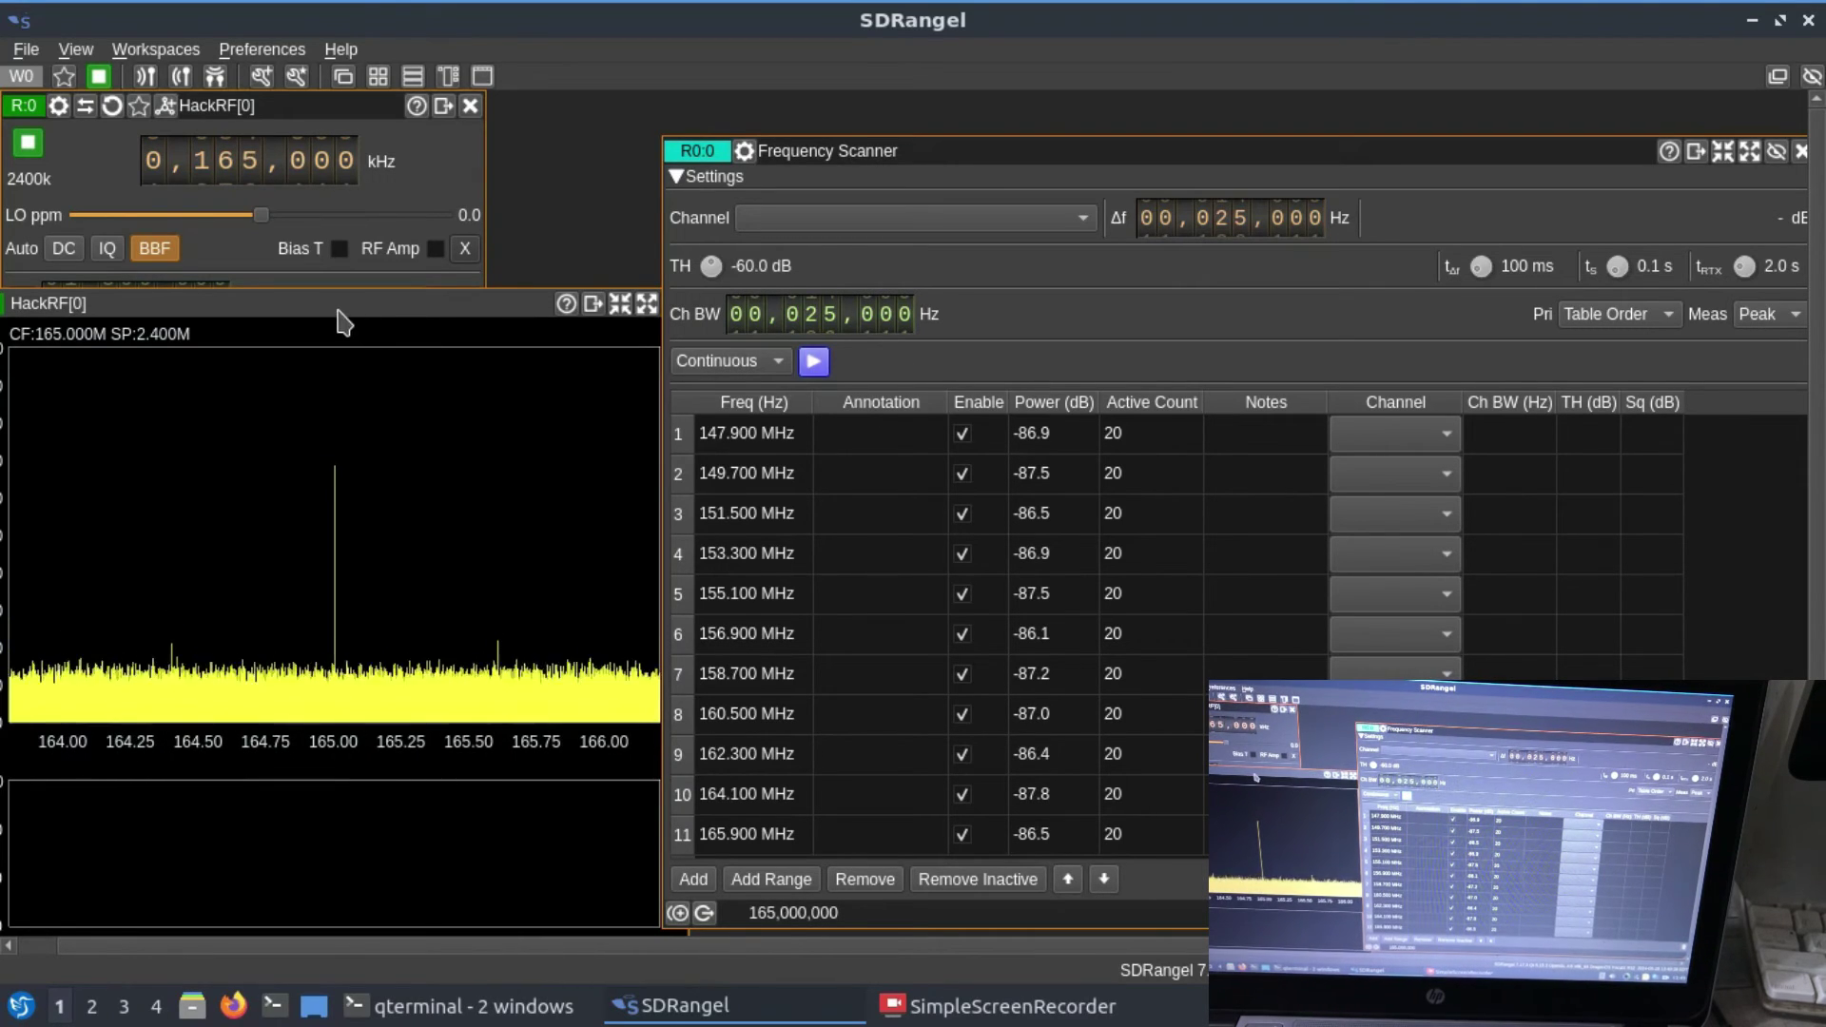
left_click(29, 150)
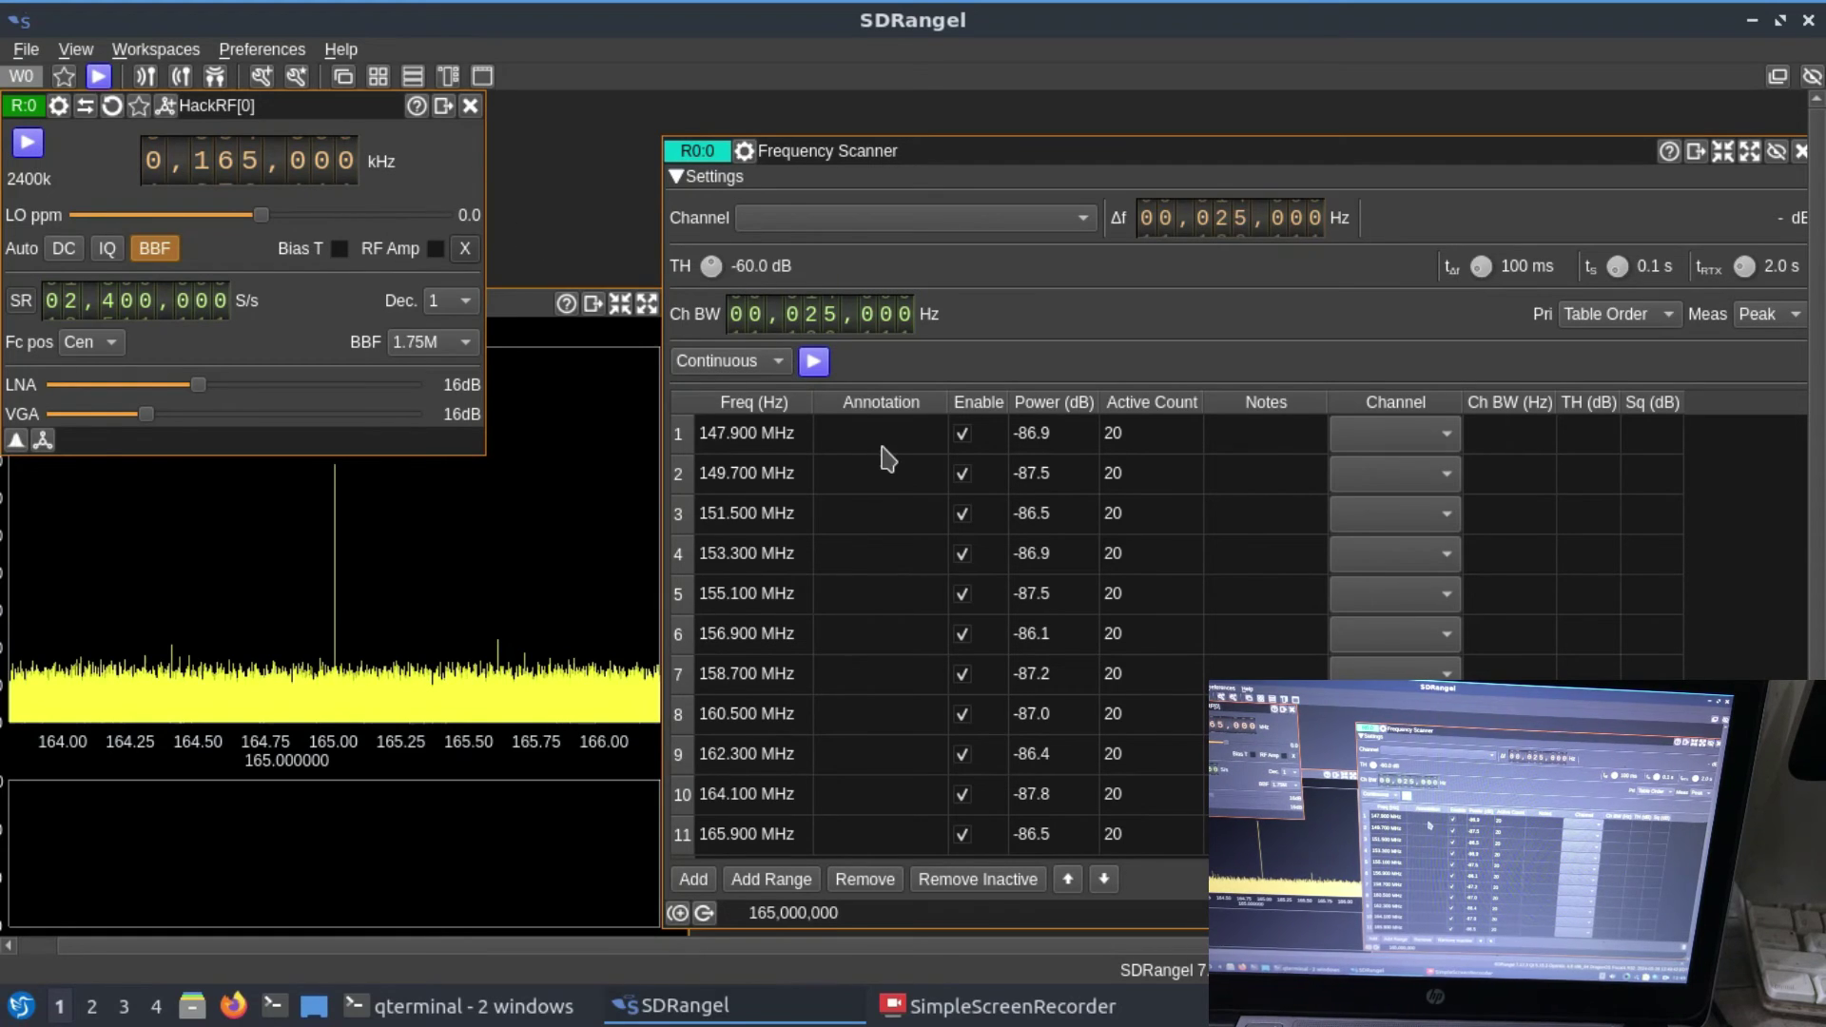
left_click(771, 879)
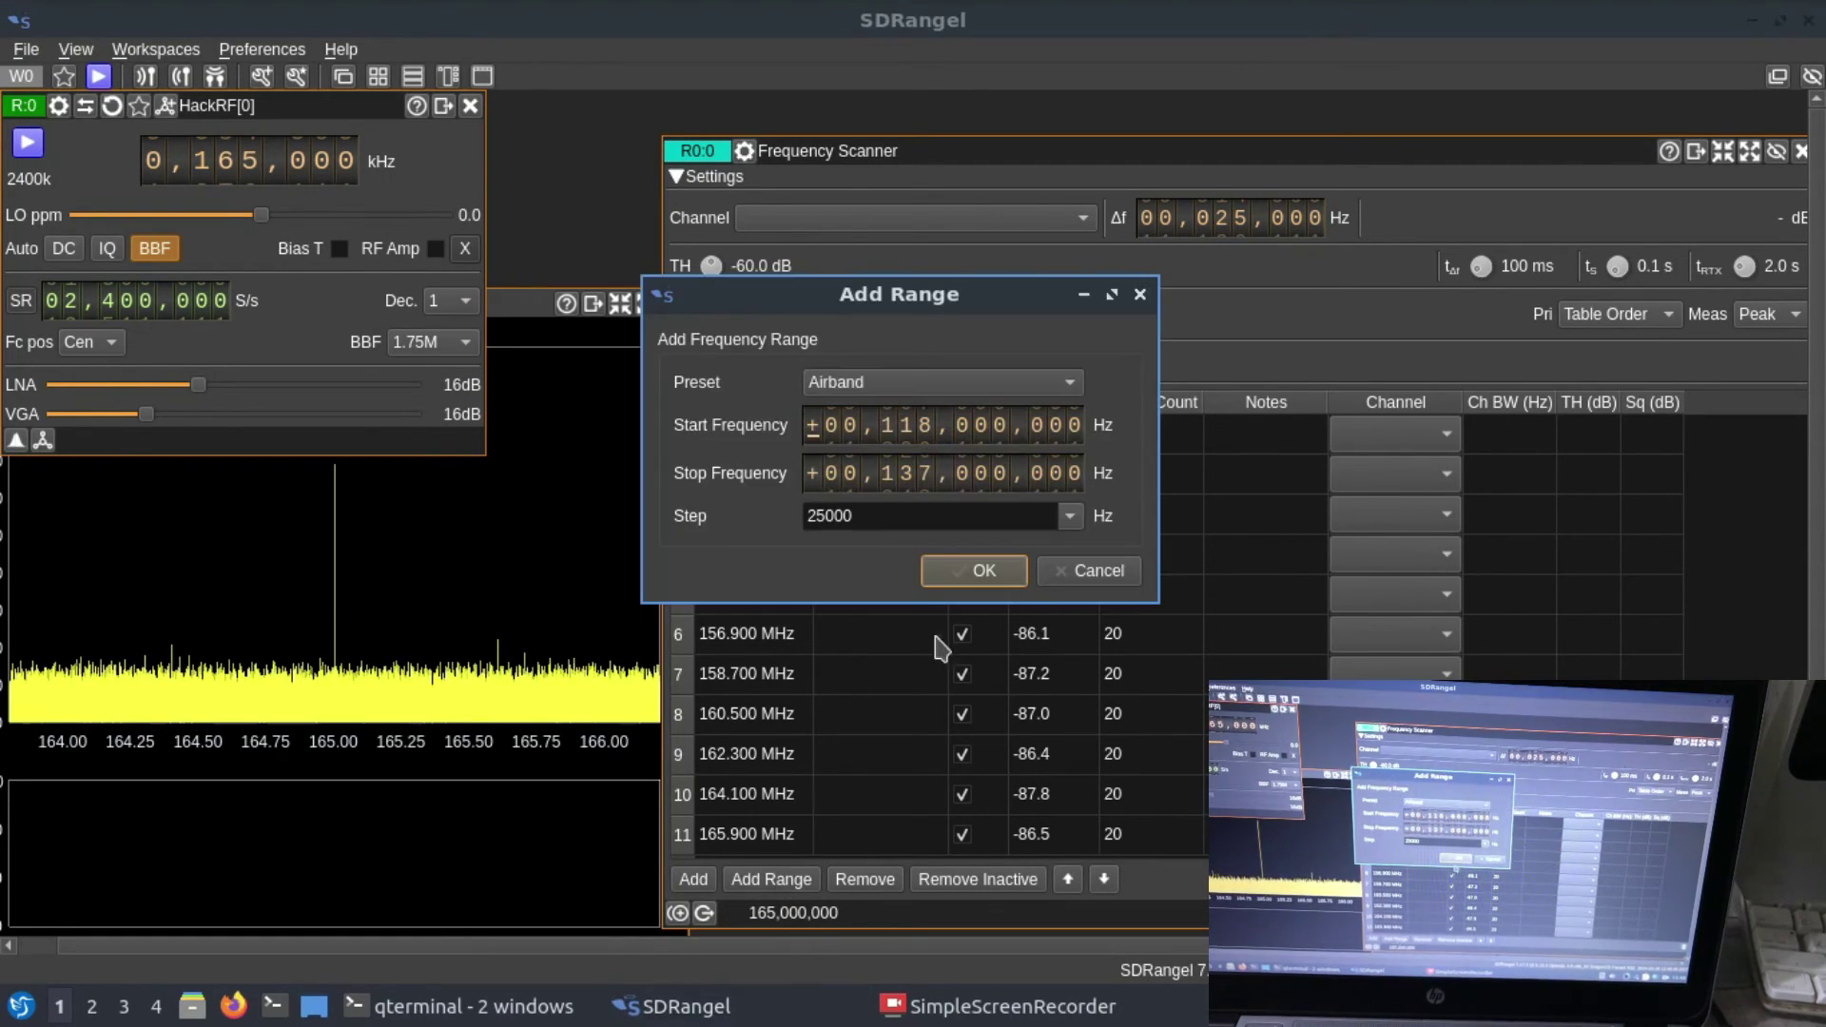
left_click(1060, 391)
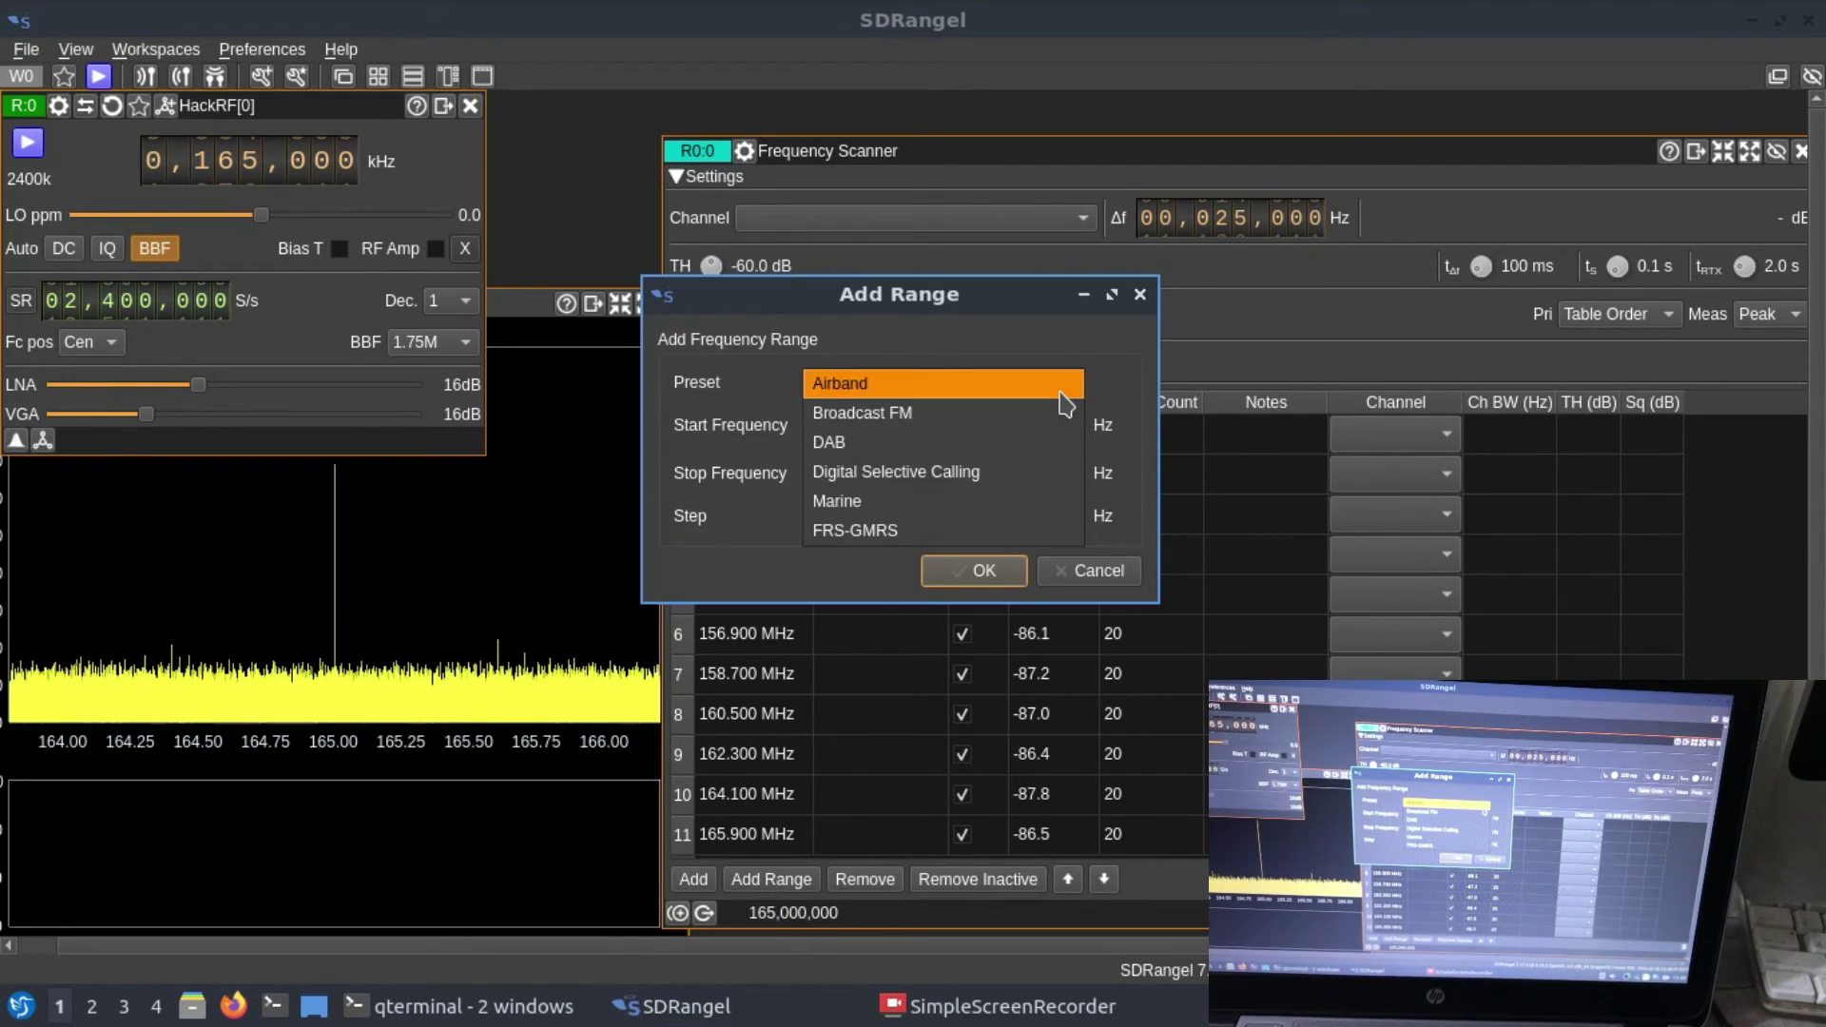
left_click(999, 430)
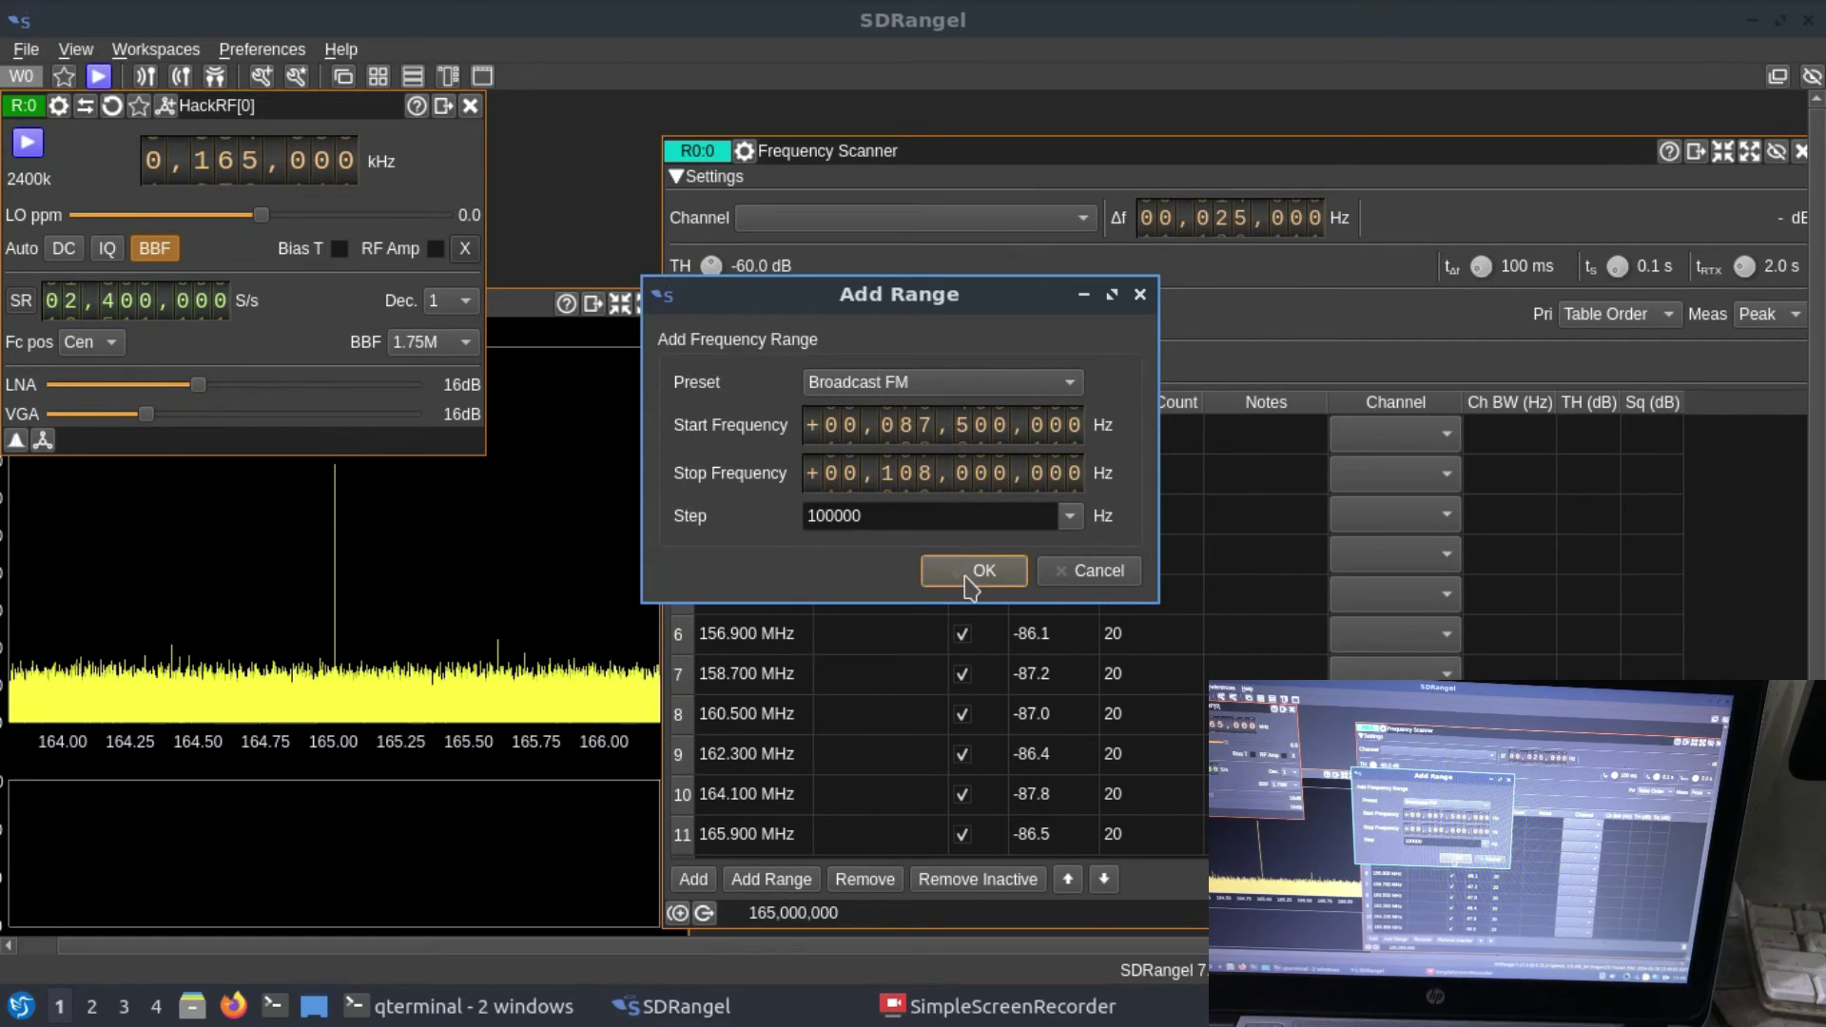
left_click(972, 571)
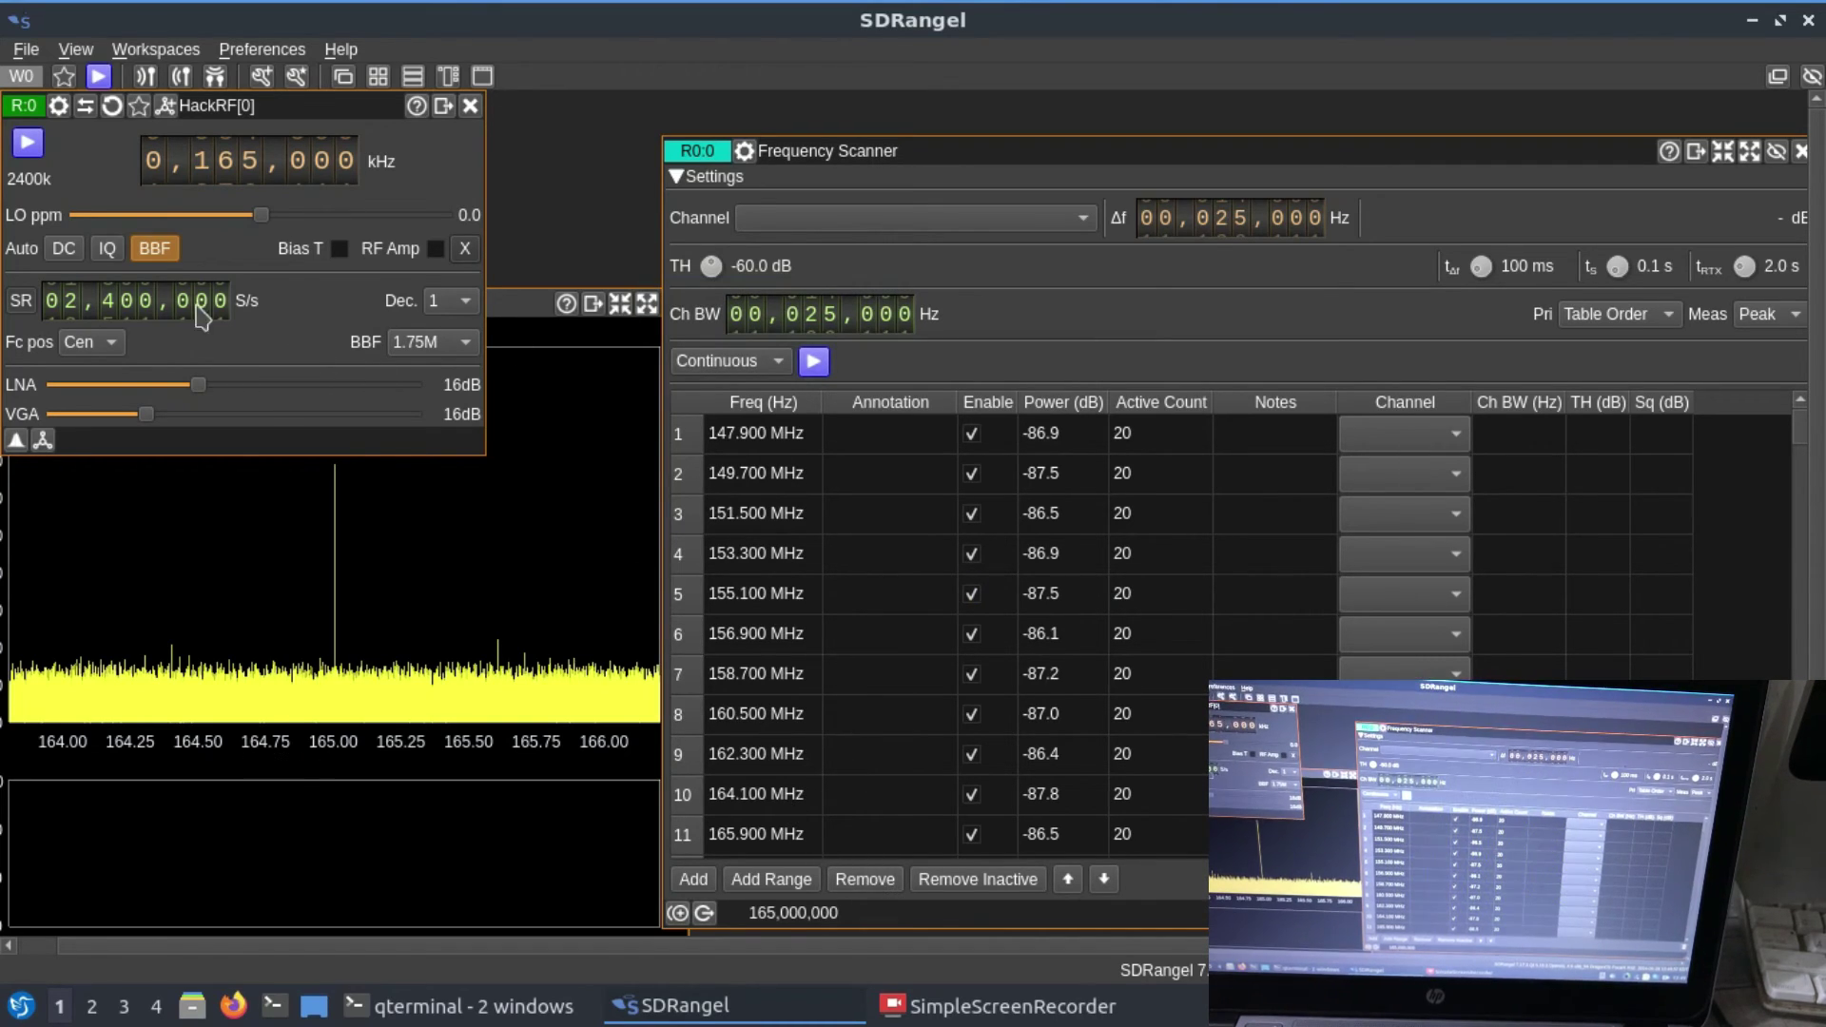
Restart the HackRF stream and resume scanning, now including the FM band rows from 87.5 MHz
left_click(25, 148)
left_click(814, 361)
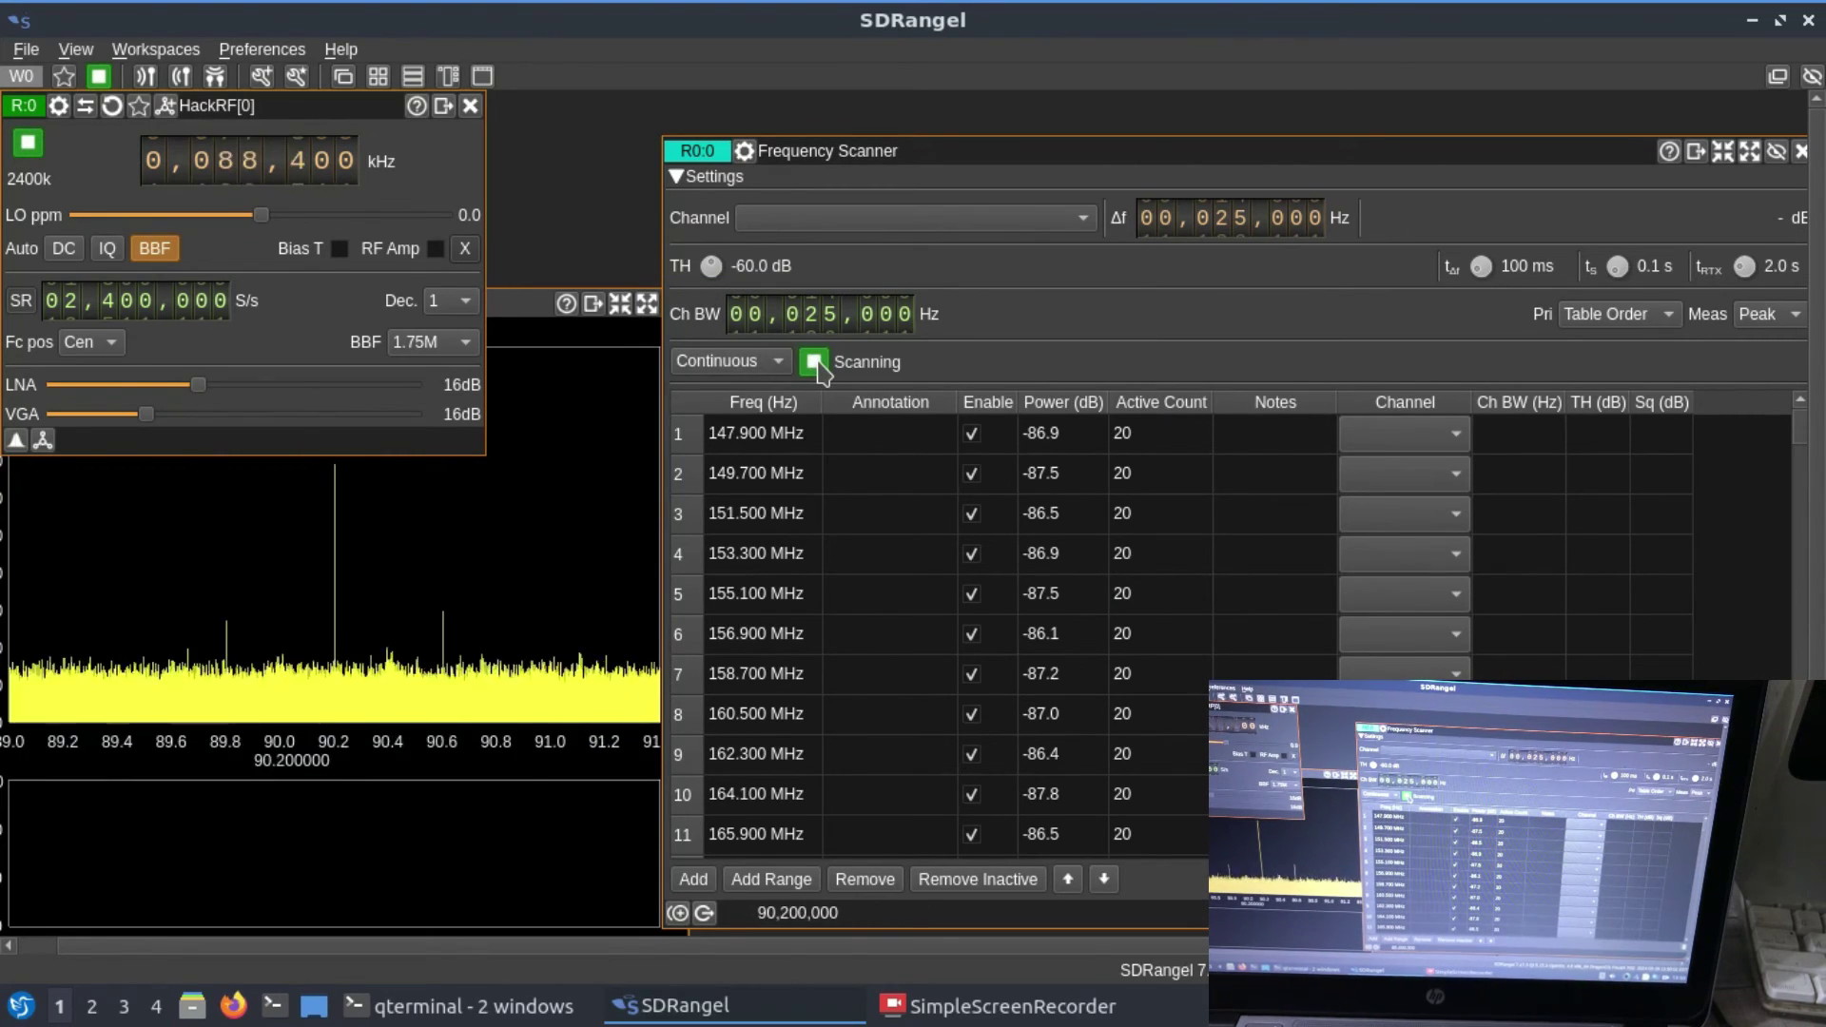